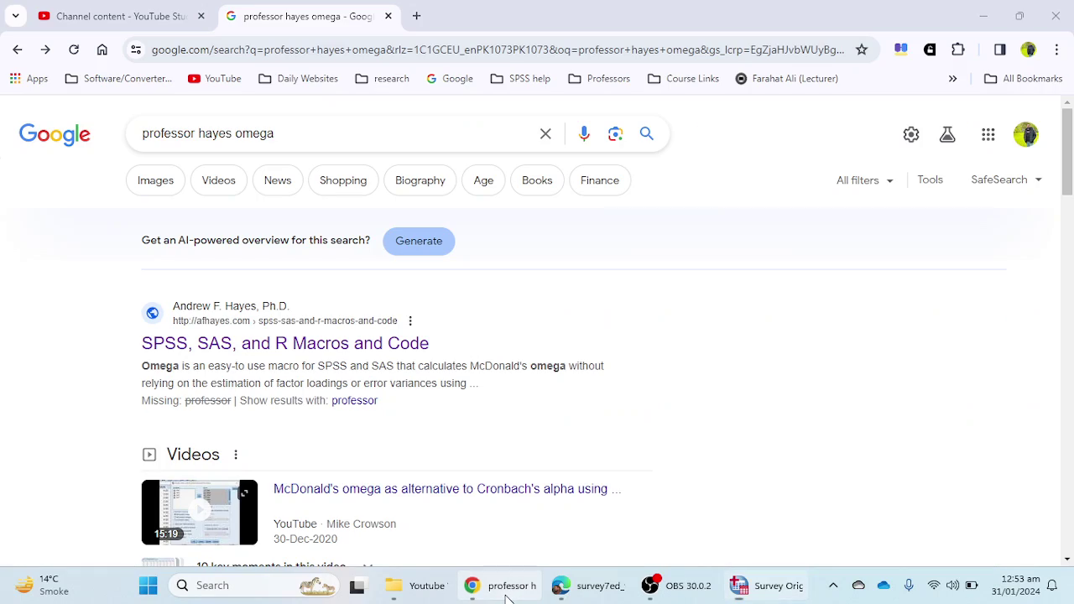
Open afhayes.com's SPSS, SAS and R macros page in Chrome and scroll to OMEGA.
click(502, 586)
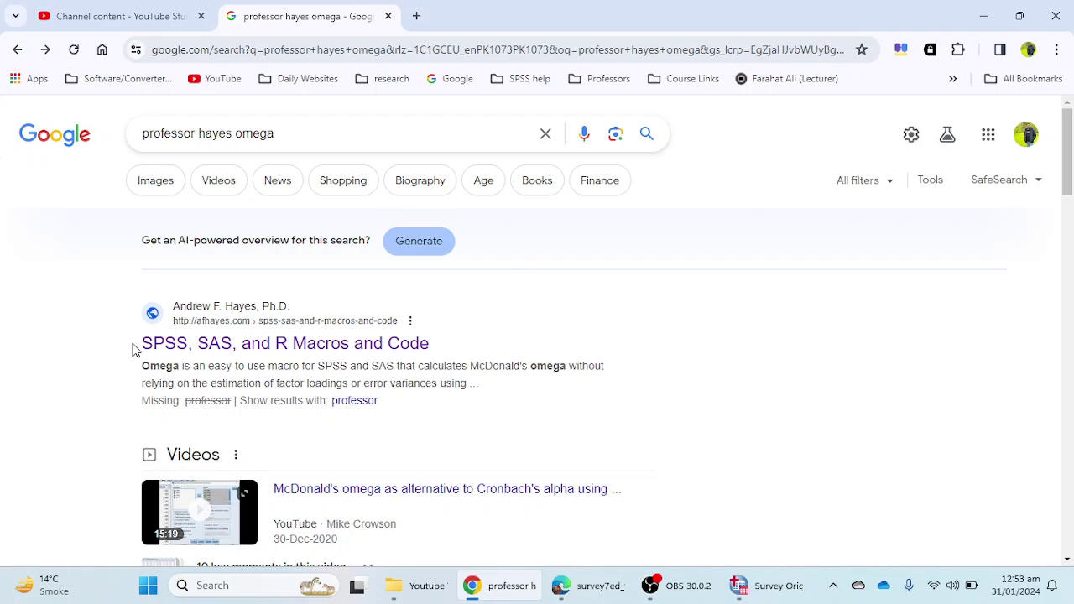
click(383, 344)
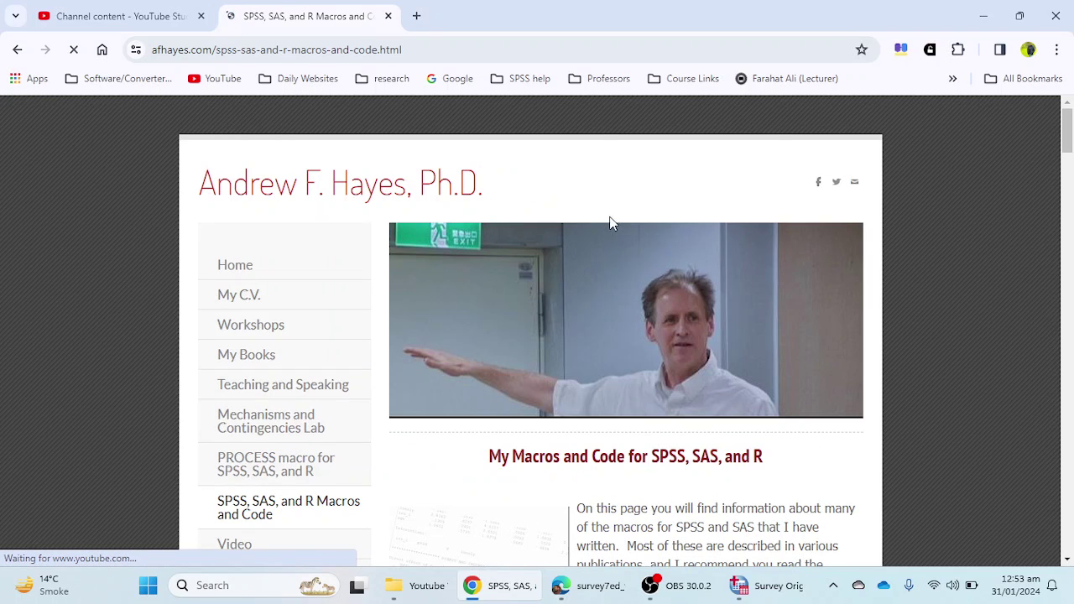
scroll(546, 173, down, 8)
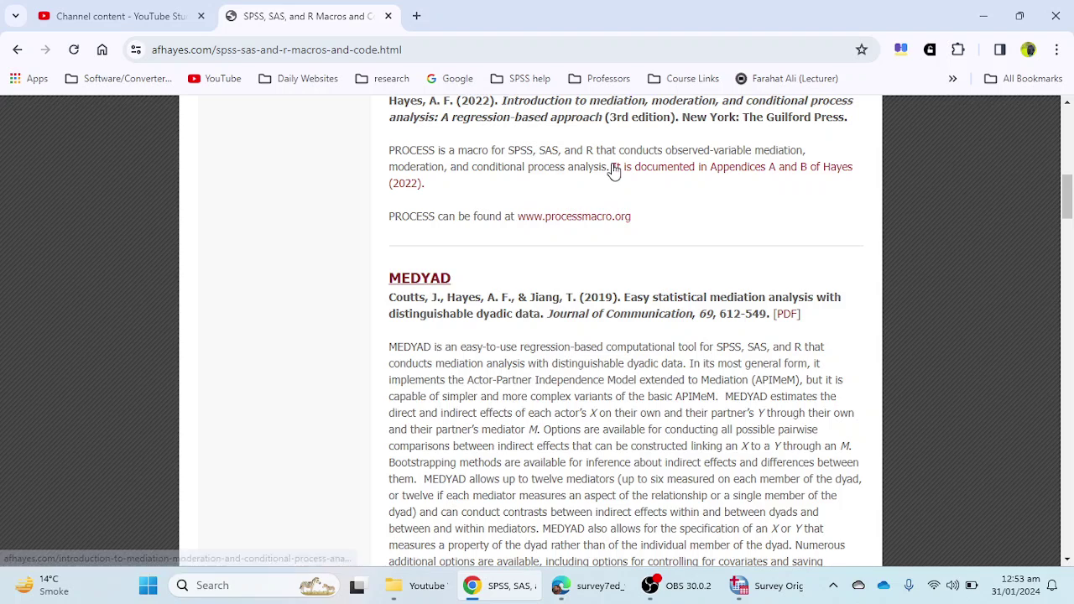
scroll(621, 168, down, 5)
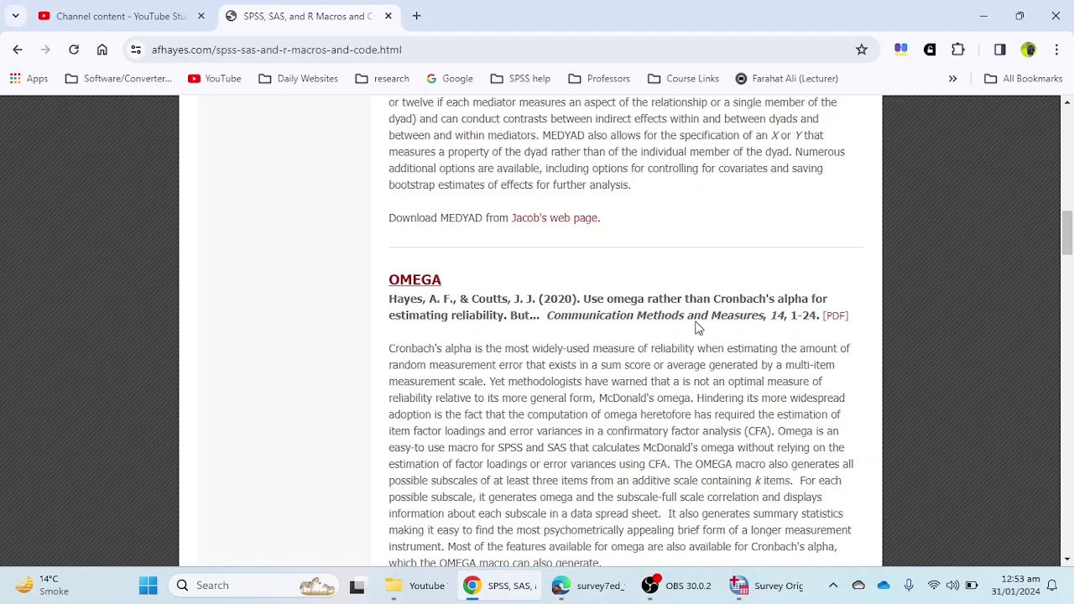
scroll(696, 293, down, 3)
scroll(666, 330, up, 2)
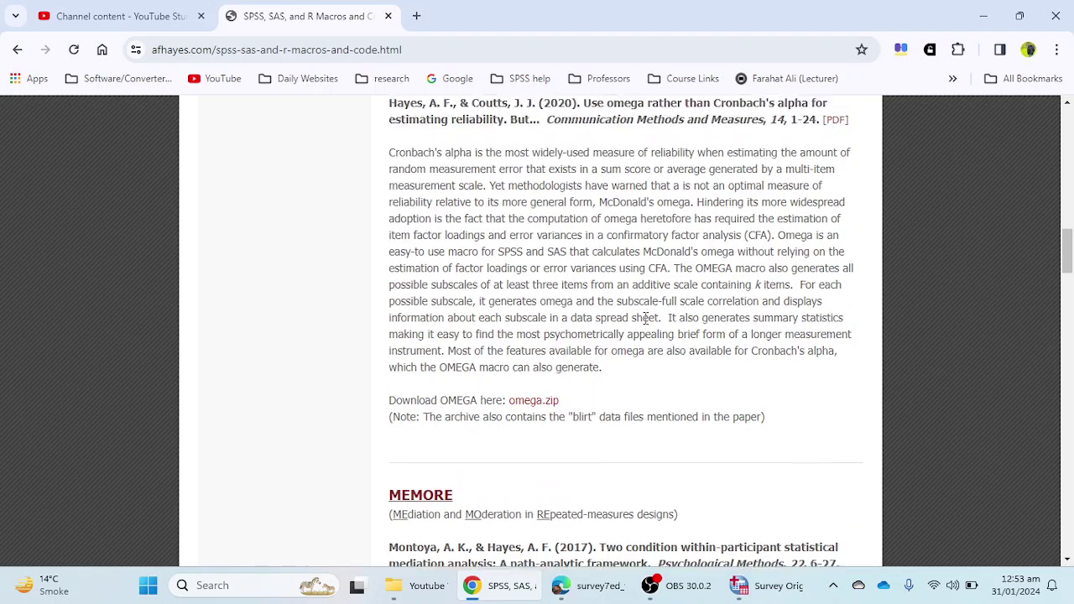
scroll(660, 254, down, 1)
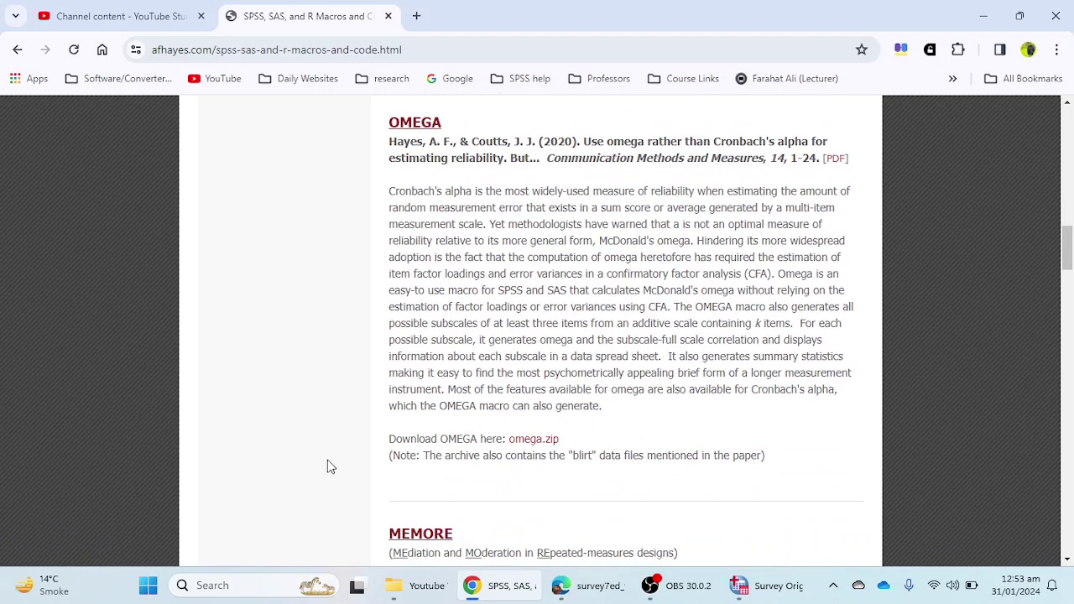
Download omega.zip into Downloads and return to the SPSS data editor.
click(535, 443)
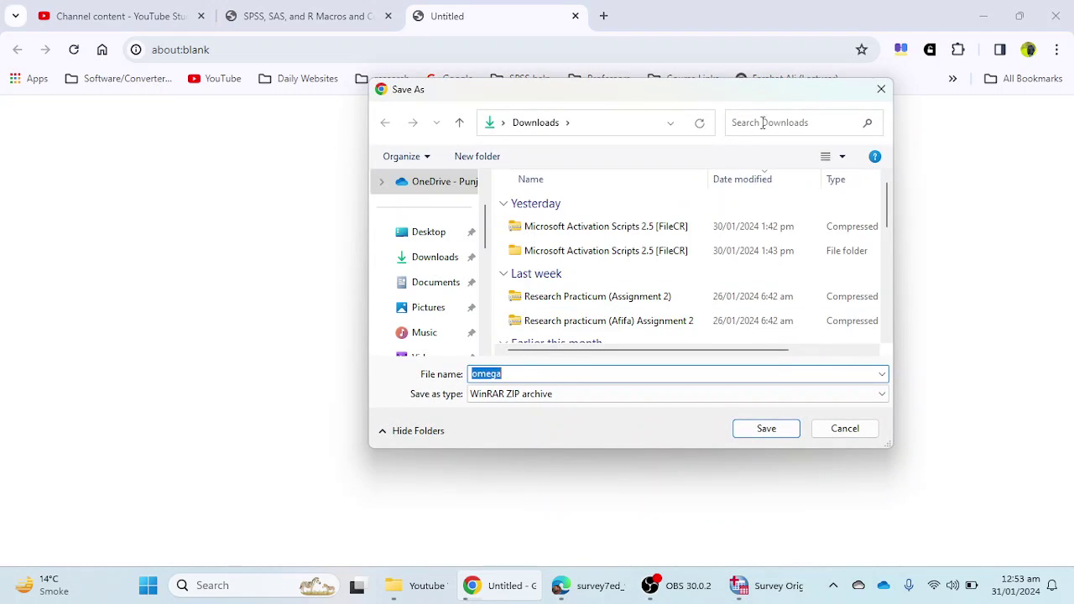
click(766, 428)
key(alt+Tab)
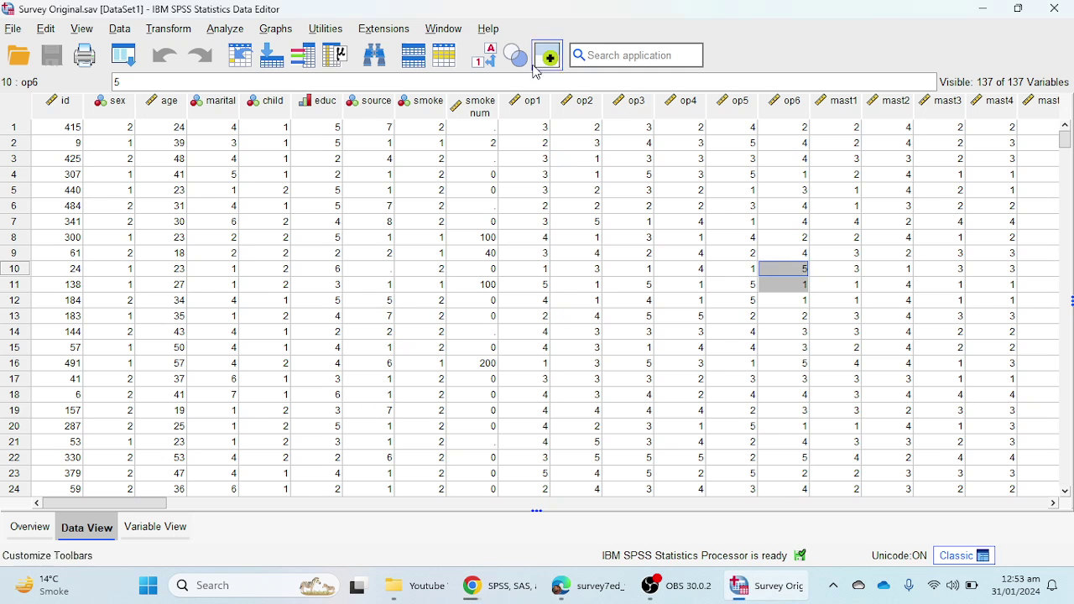
click(402, 30)
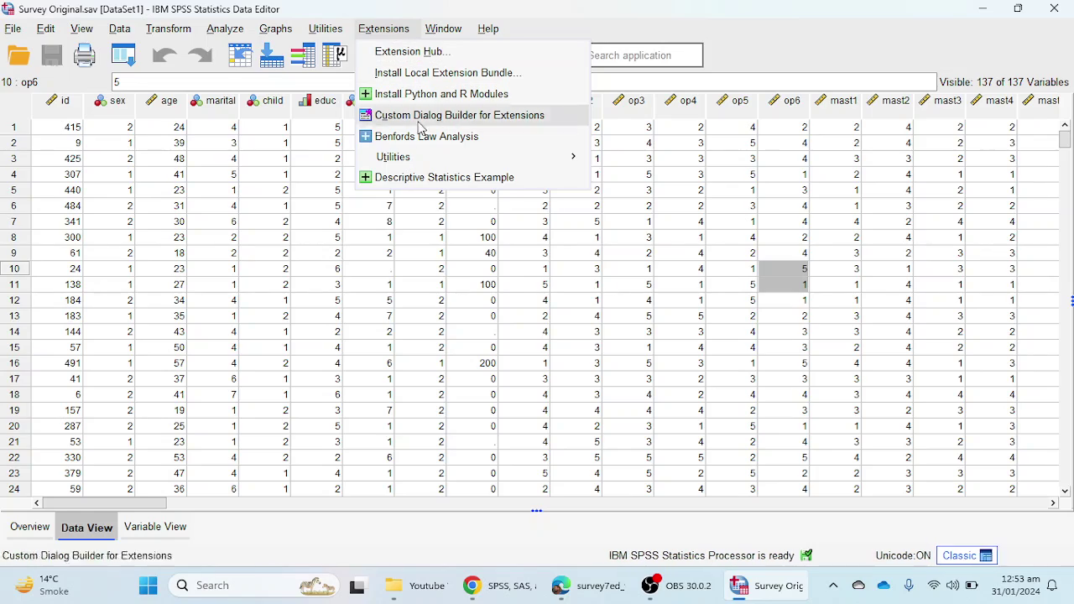
mouse_move(426, 162)
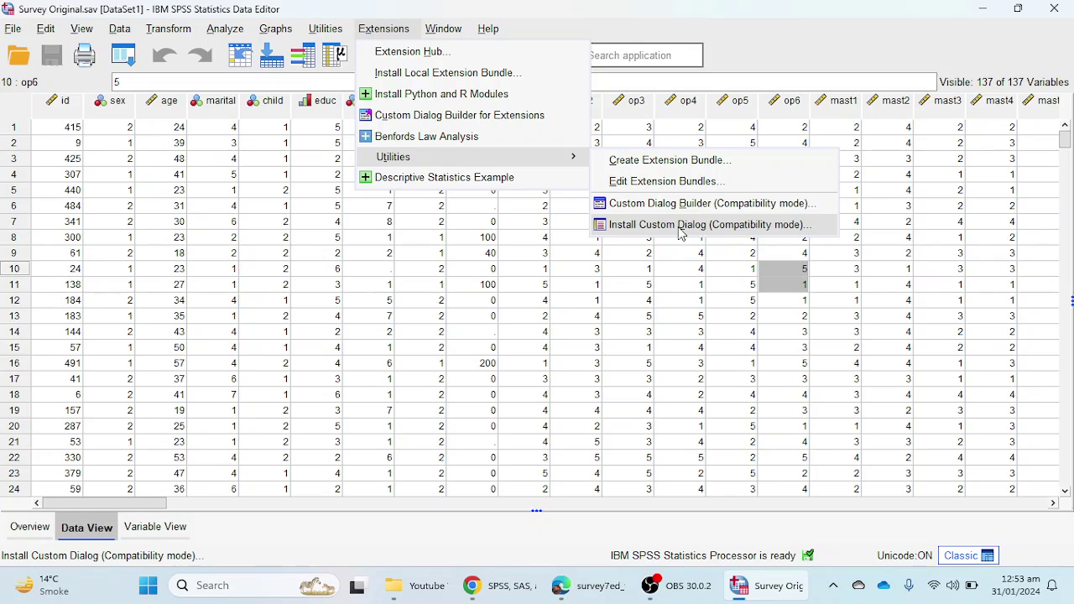
click(598, 229)
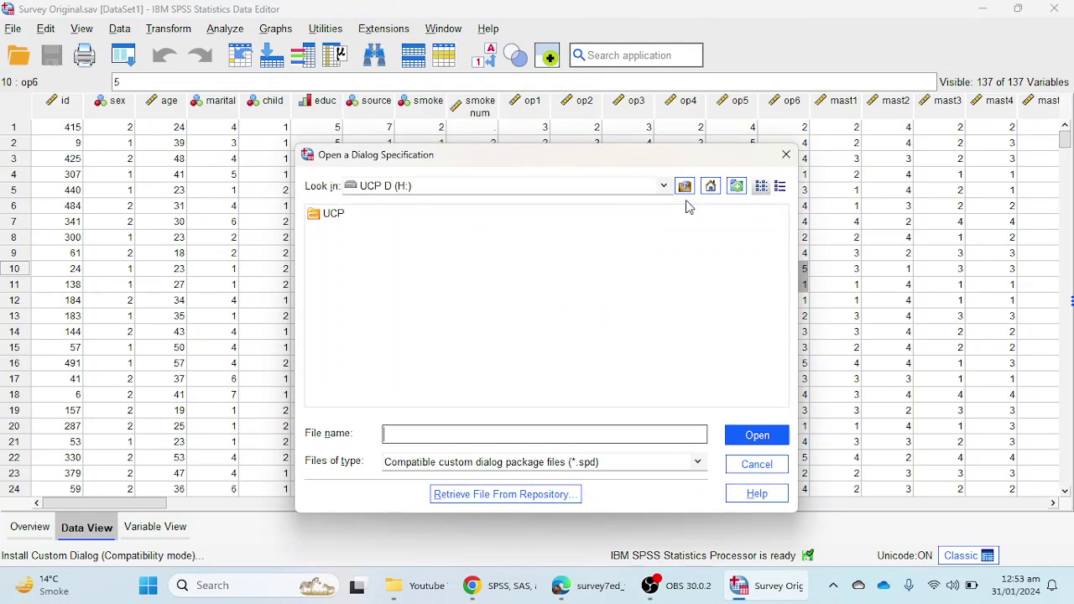
click(785, 155)
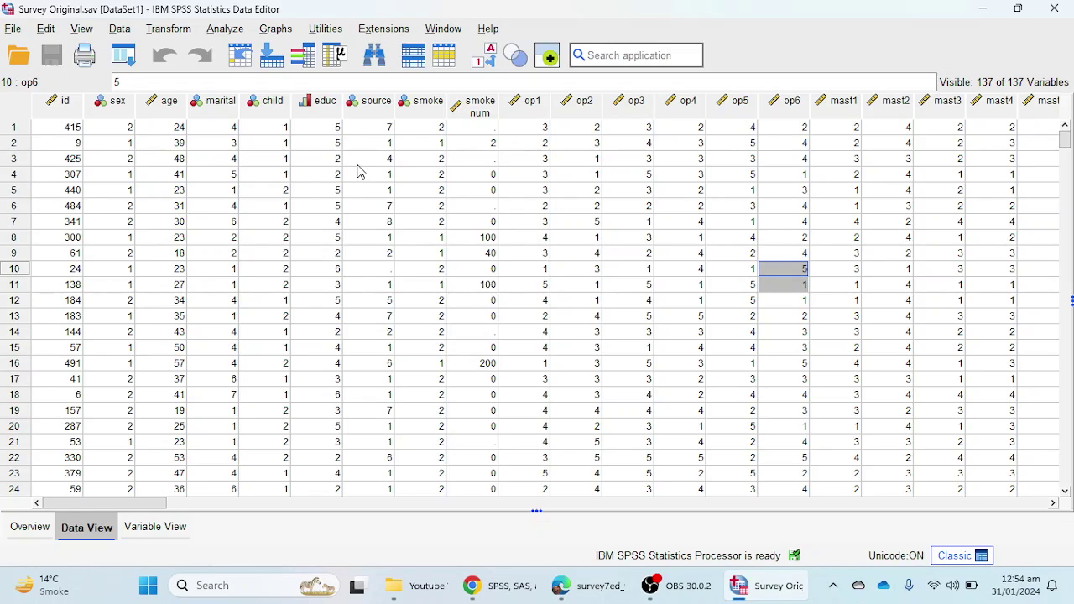
Open the Reliability Analysis dialog from Analyze > Scale.
click(225, 30)
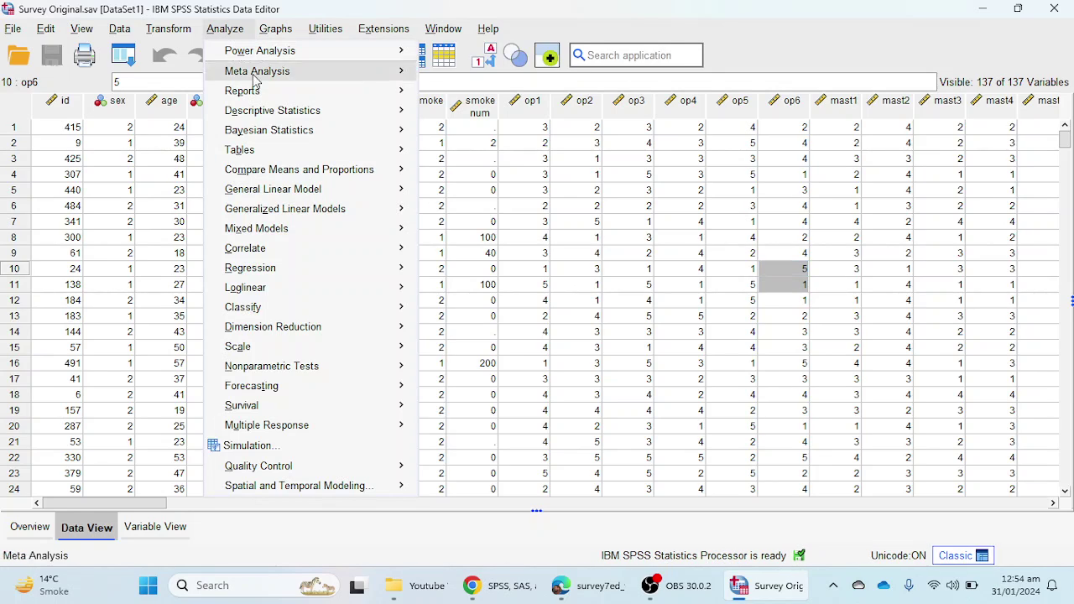
mouse_move(313, 310)
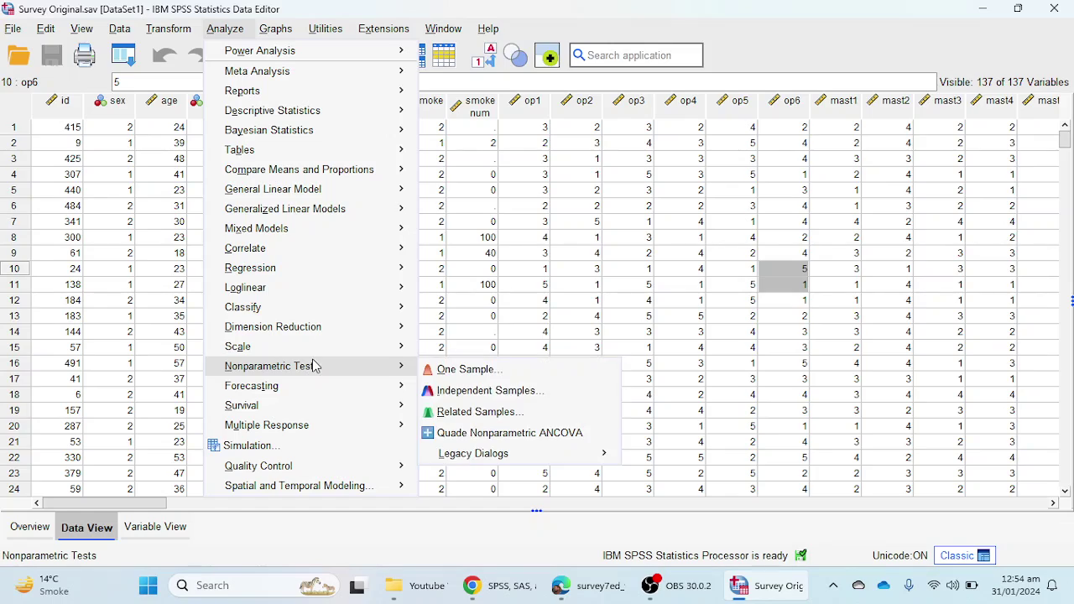
mouse_move(317, 350)
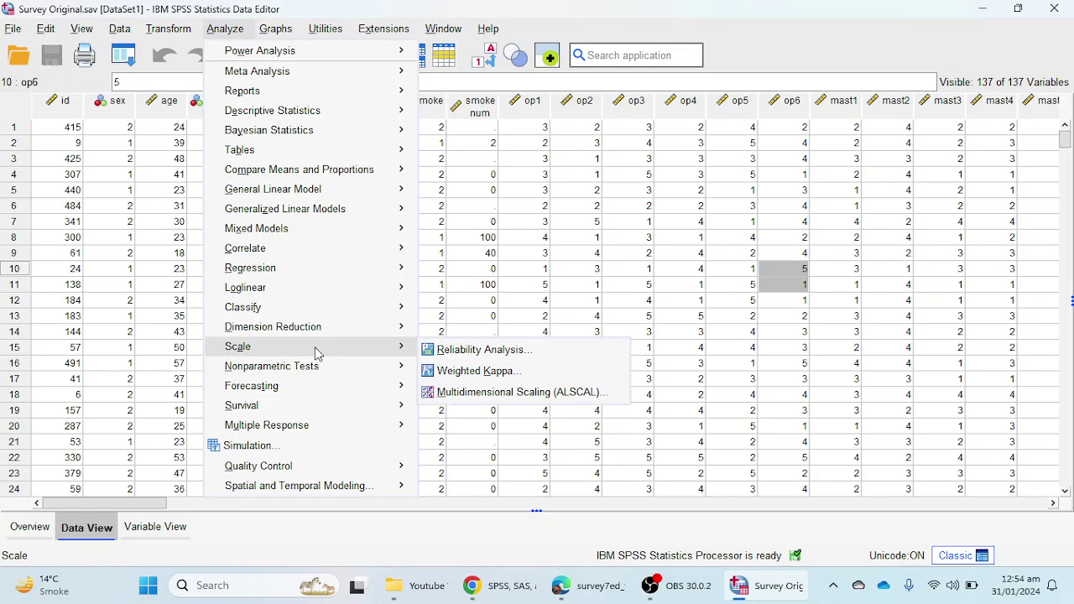
click(476, 351)
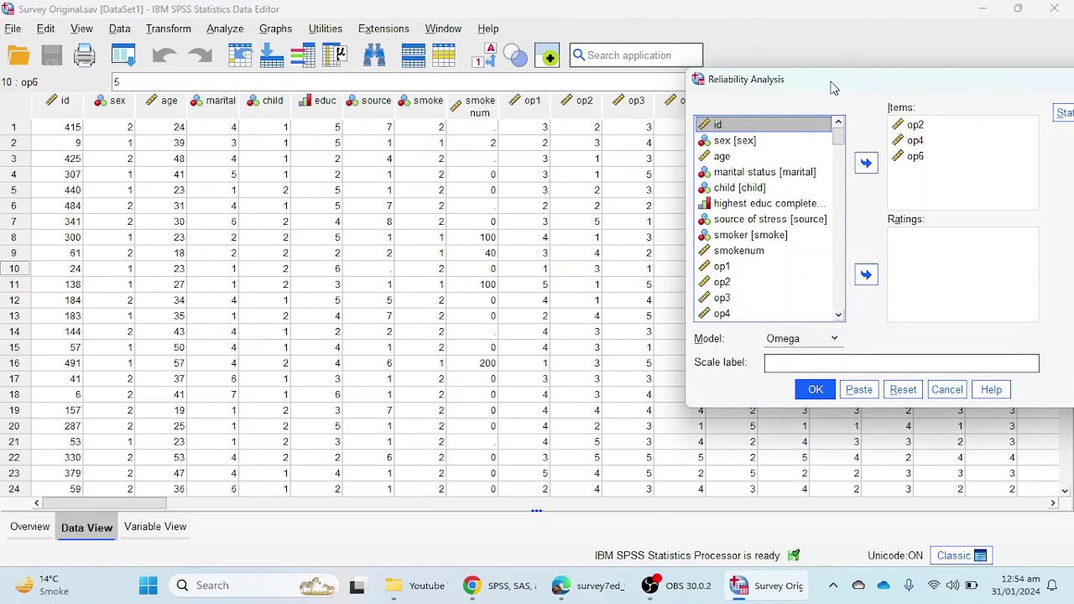
drag(833, 87, 492, 64)
Remove op2, op4 and op6 from Items and set the model to Omega.
click(465, 315)
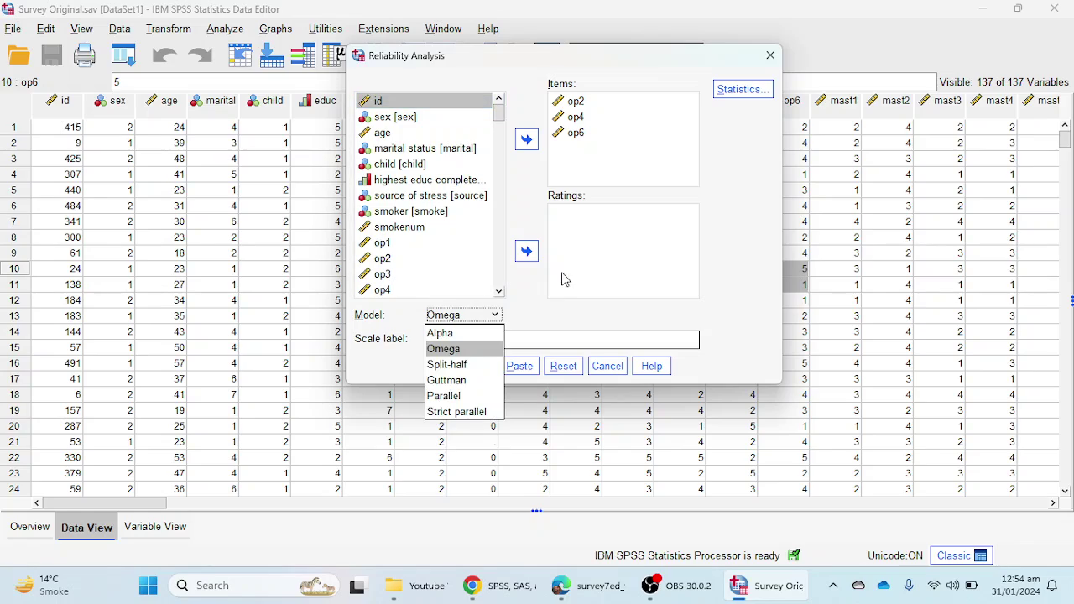
click(475, 337)
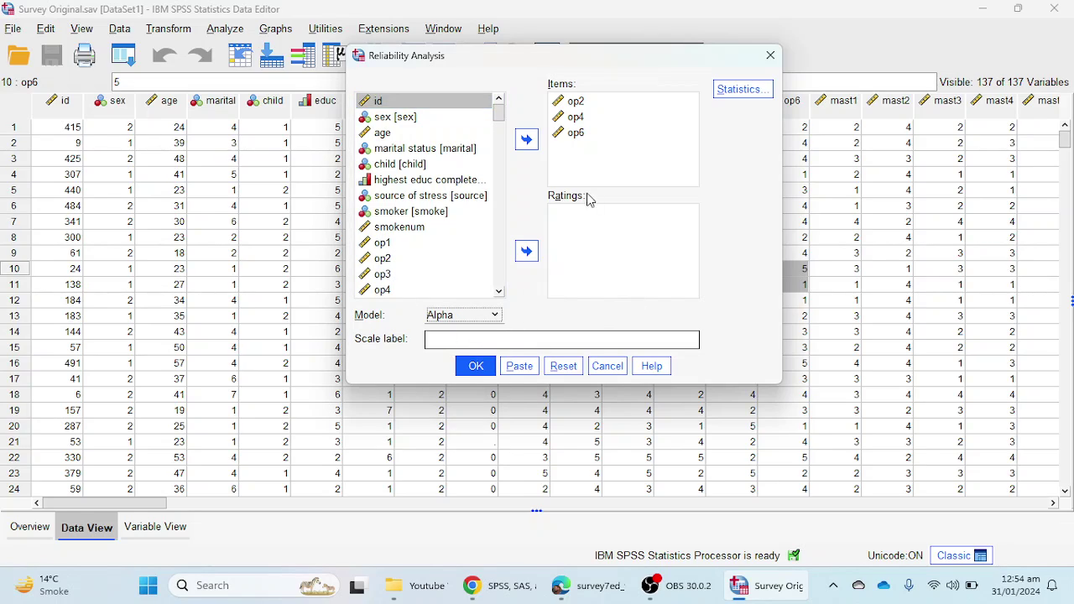
drag(572, 100, 579, 132)
click(526, 140)
click(476, 315)
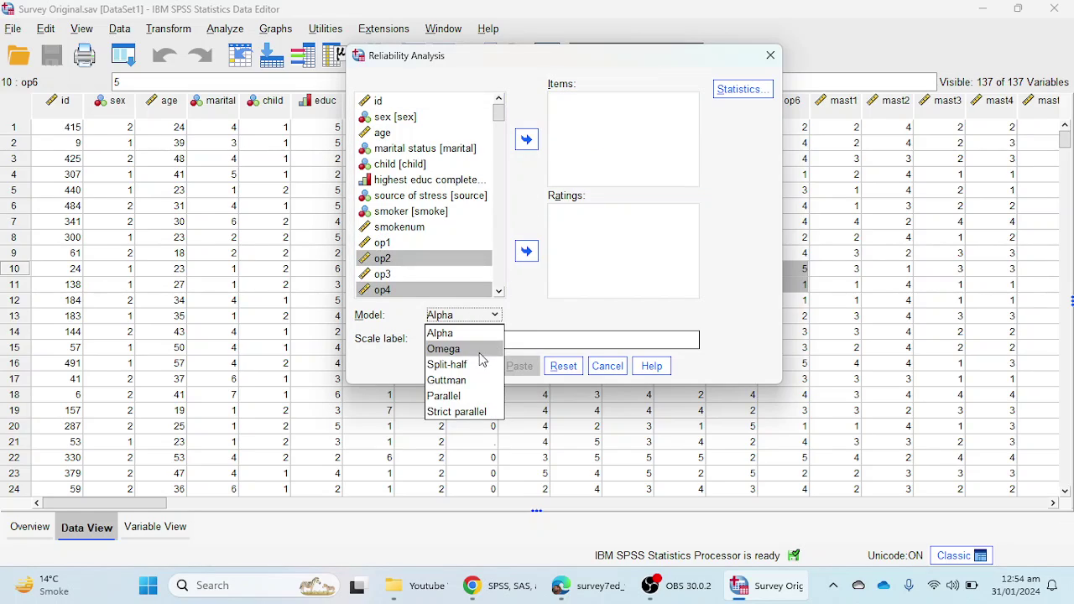
click(483, 351)
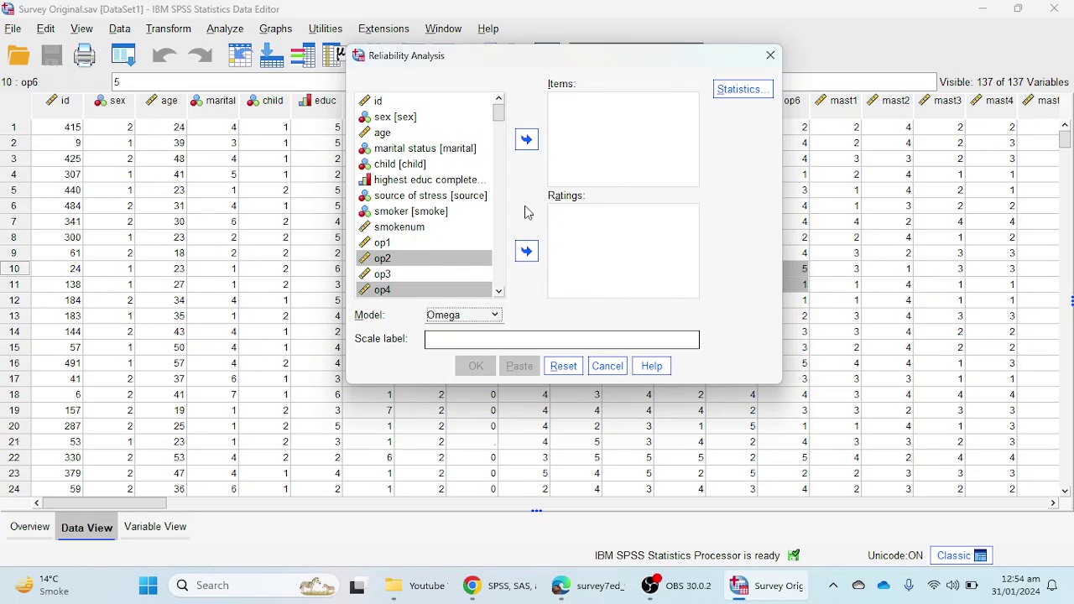
Select mast4 in the variable list and bring the questionnaire PDF forward.
scroll(467, 199, down, 2)
scroll(438, 196, down, 2)
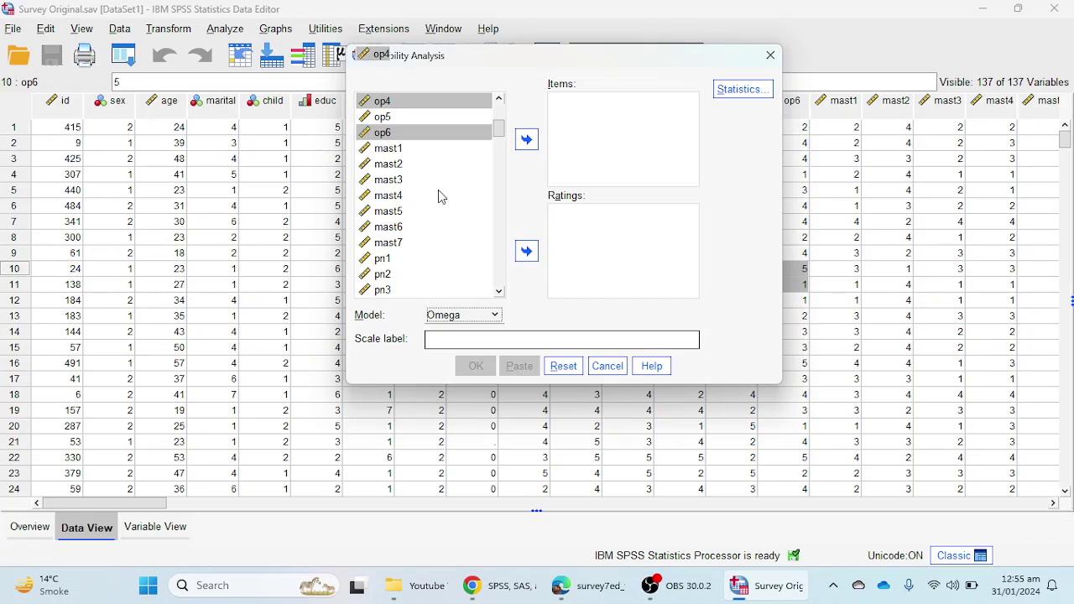
click(453, 198)
scroll(461, 208, down, 2)
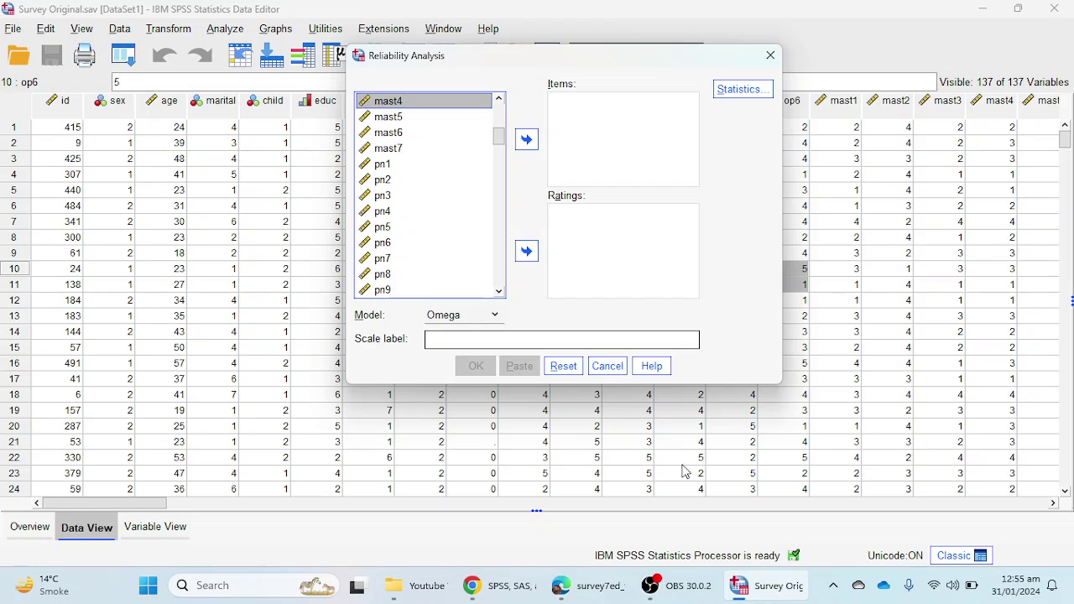
click(587, 586)
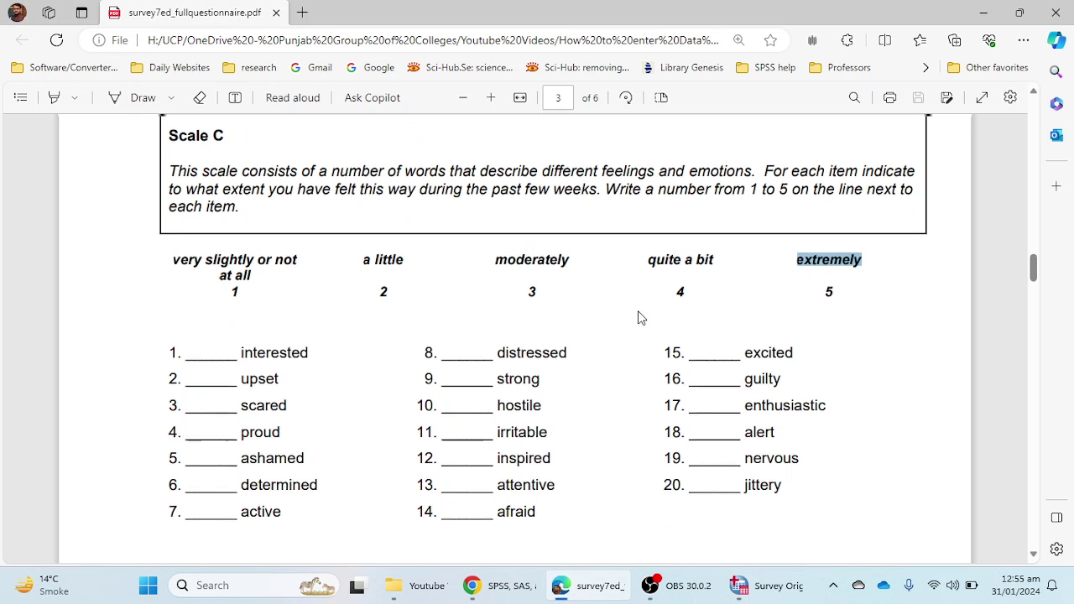
Scroll the questionnaire PDF to Scale D's five life-satisfaction statements on page 3.
scroll(638, 315, up, 10)
scroll(639, 314, down, 20)
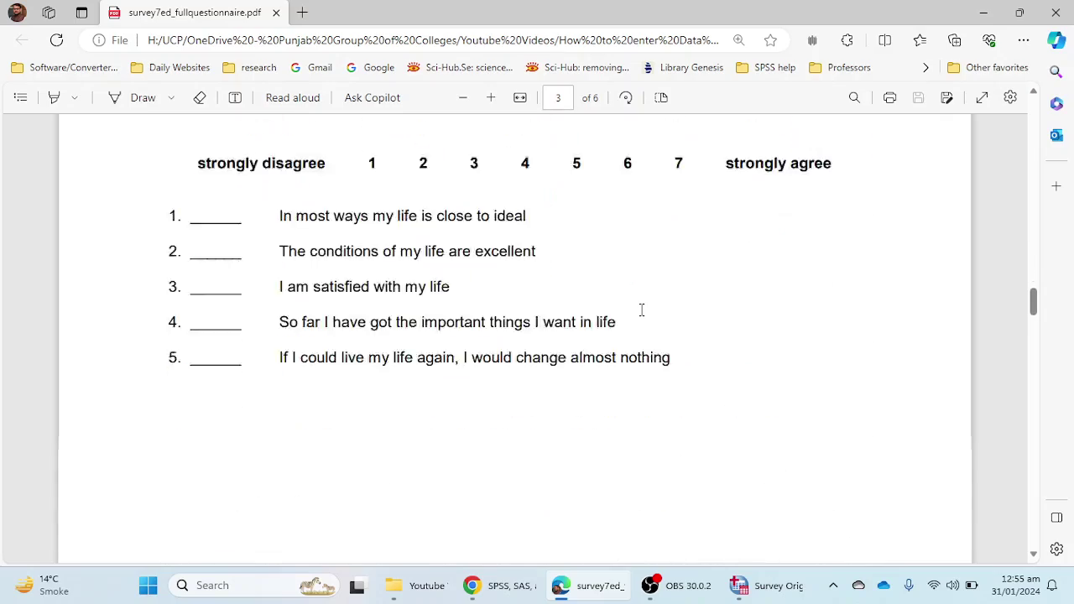
scroll(641, 310, down, 10)
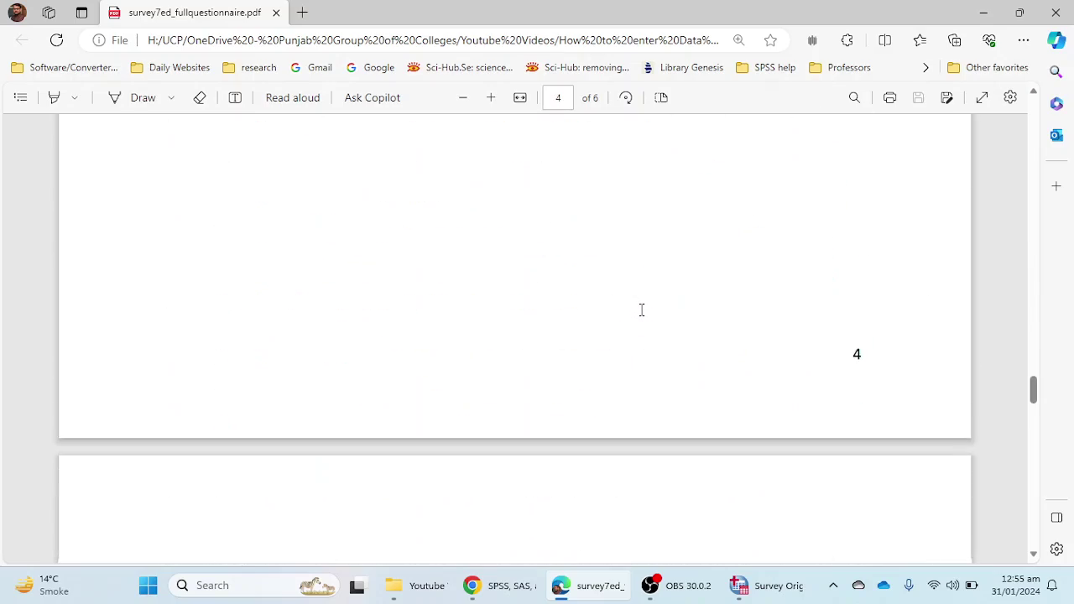
scroll(641, 310, down, 5)
scroll(641, 312, up, 15)
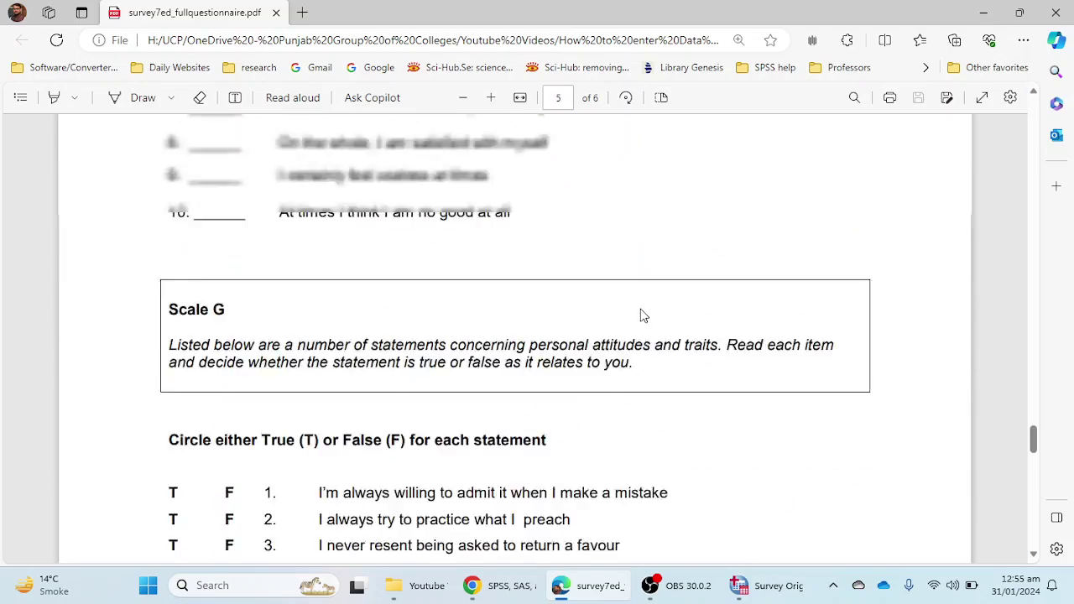
scroll(640, 315, up, 6)
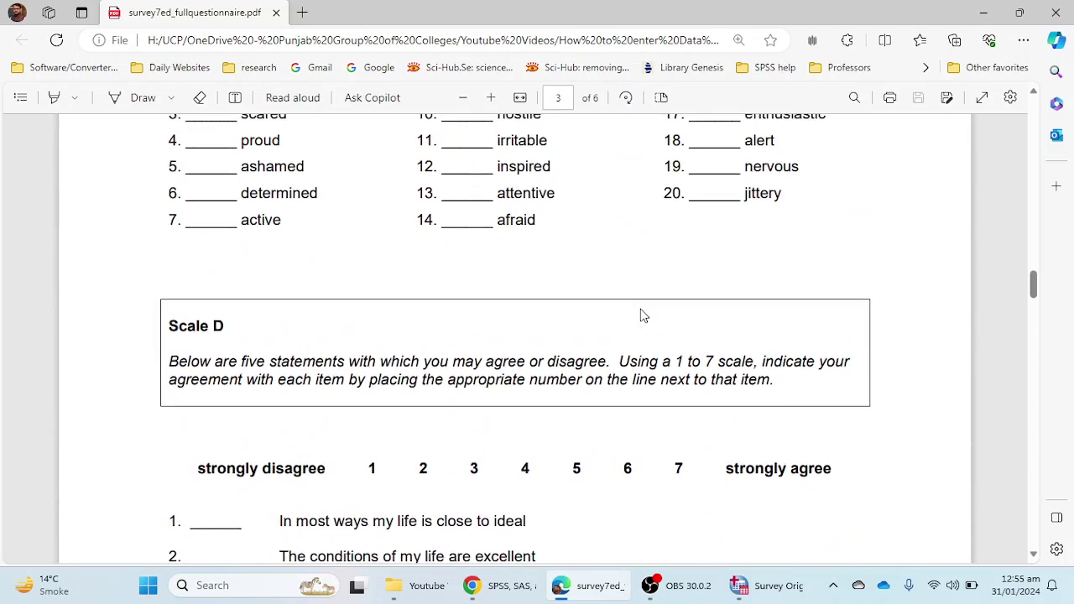
scroll(641, 311, down, 3)
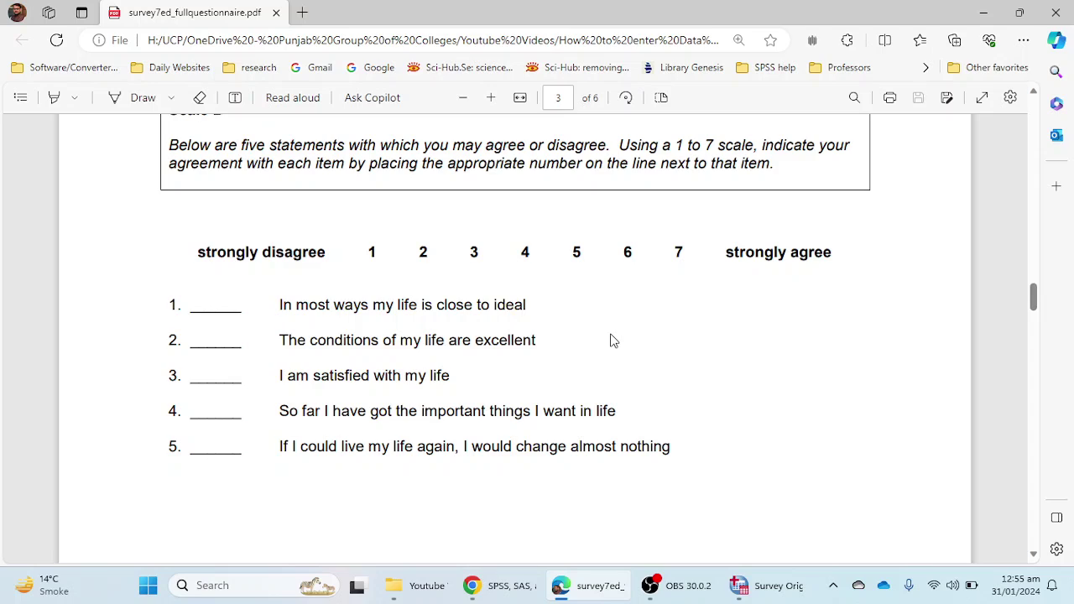
scroll(613, 339, up, 1)
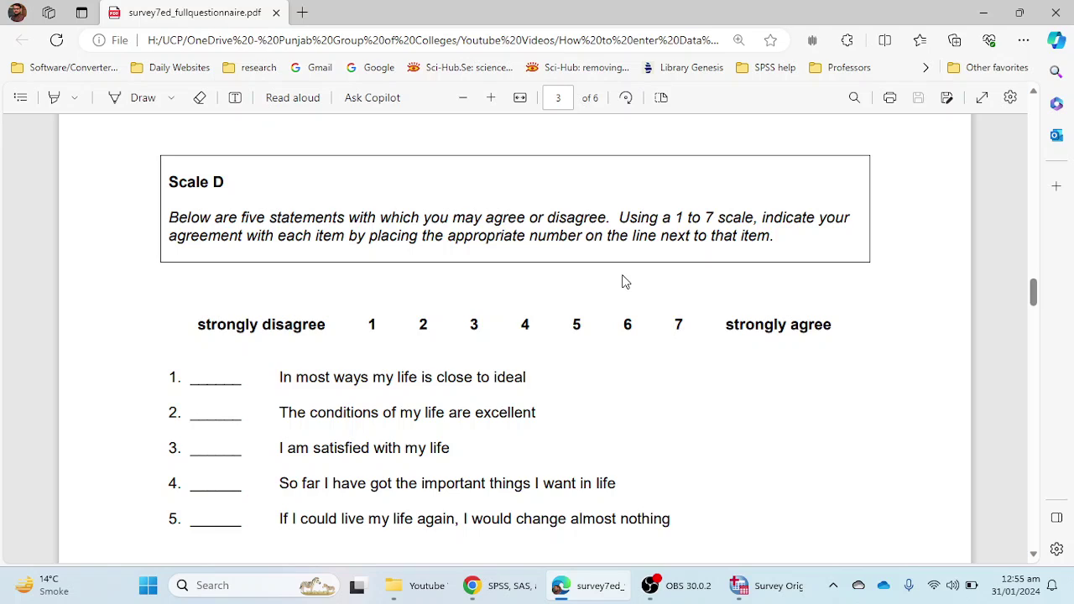
Back in SPSS, add lifsat1–lifsat5 to the reliability Items list.
click(771, 591)
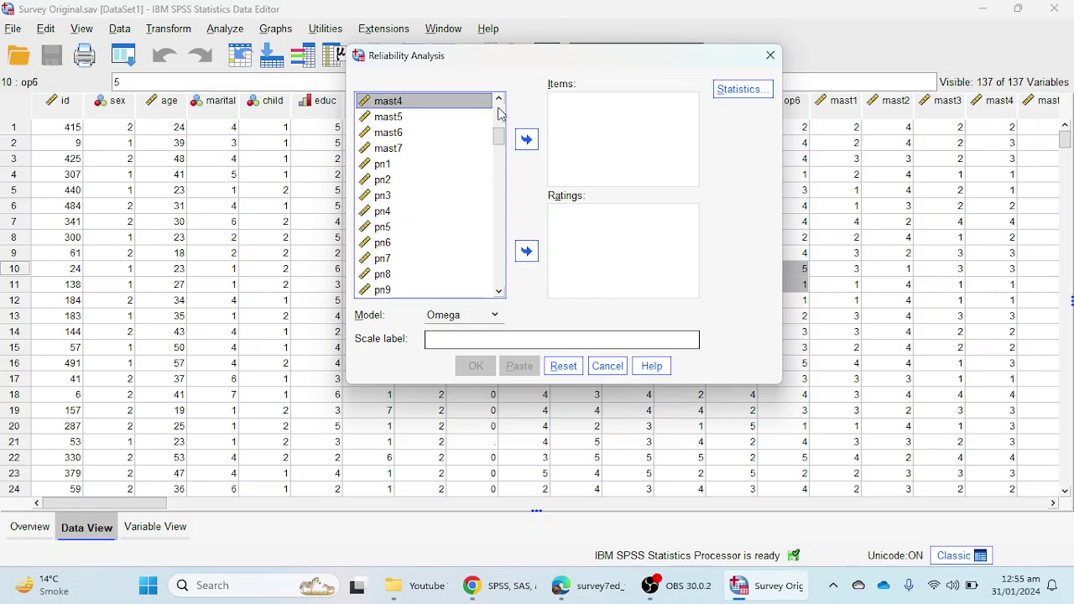
scroll(450, 182, down, 2)
scroll(450, 182, up, 6)
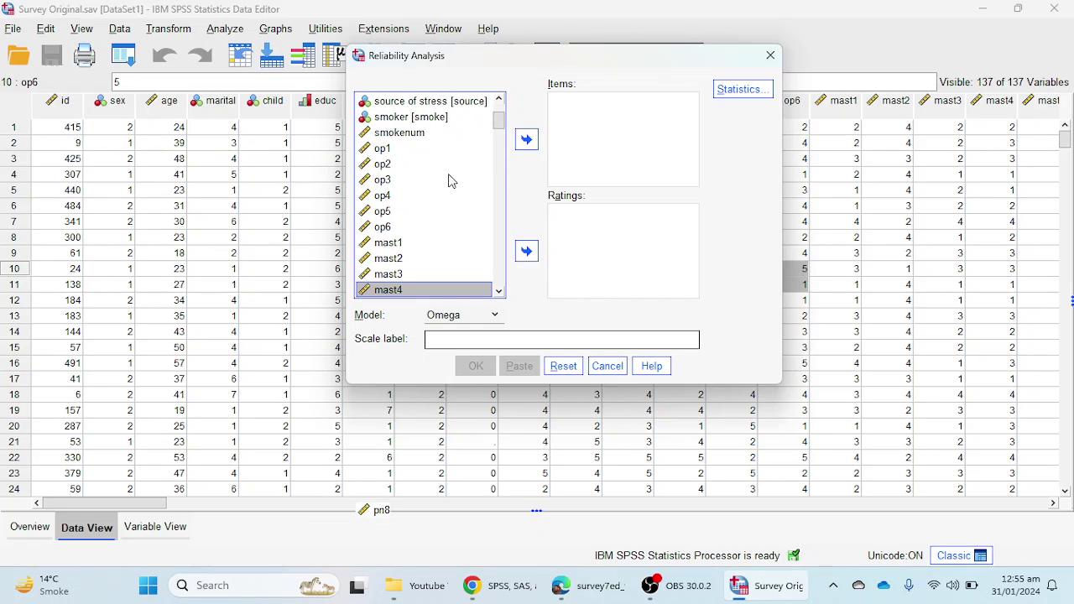
scroll(450, 182, down, 2)
scroll(451, 182, down, 10)
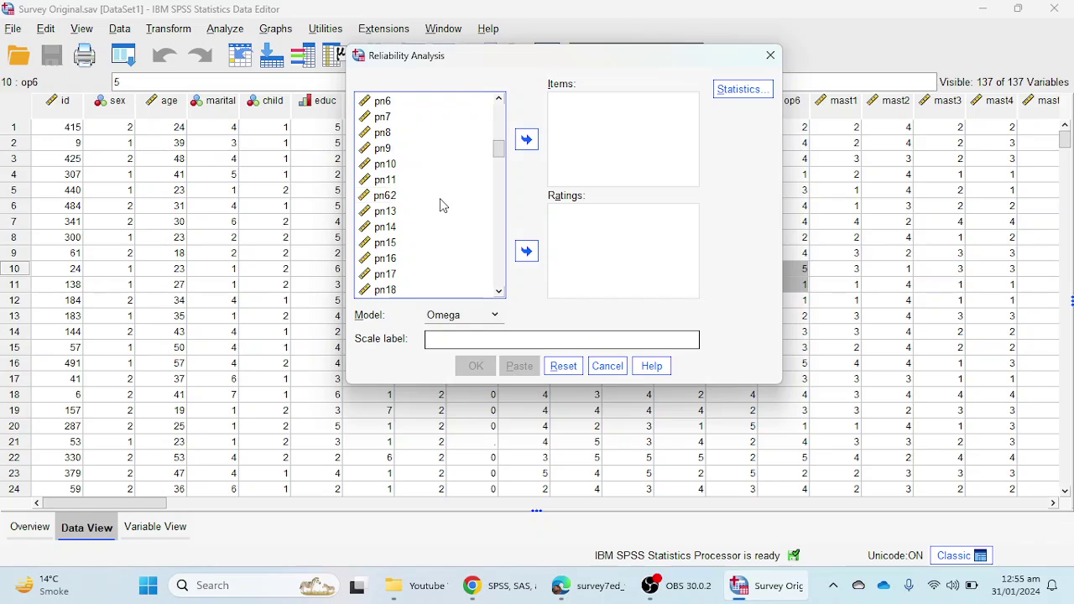
scroll(408, 184, up, 1)
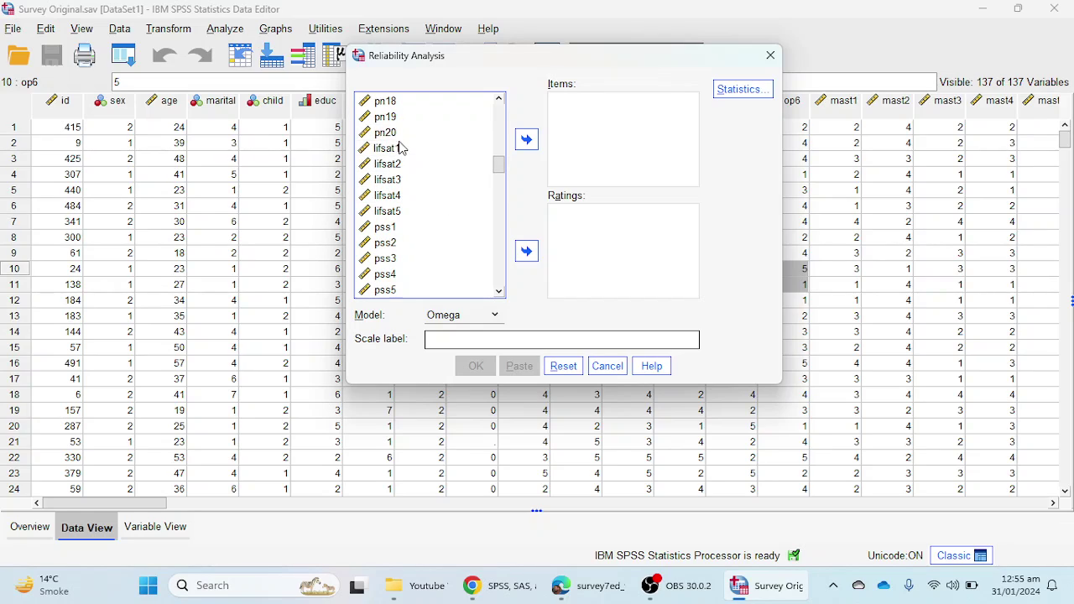
click(393, 149)
ctrl+click(395, 165)
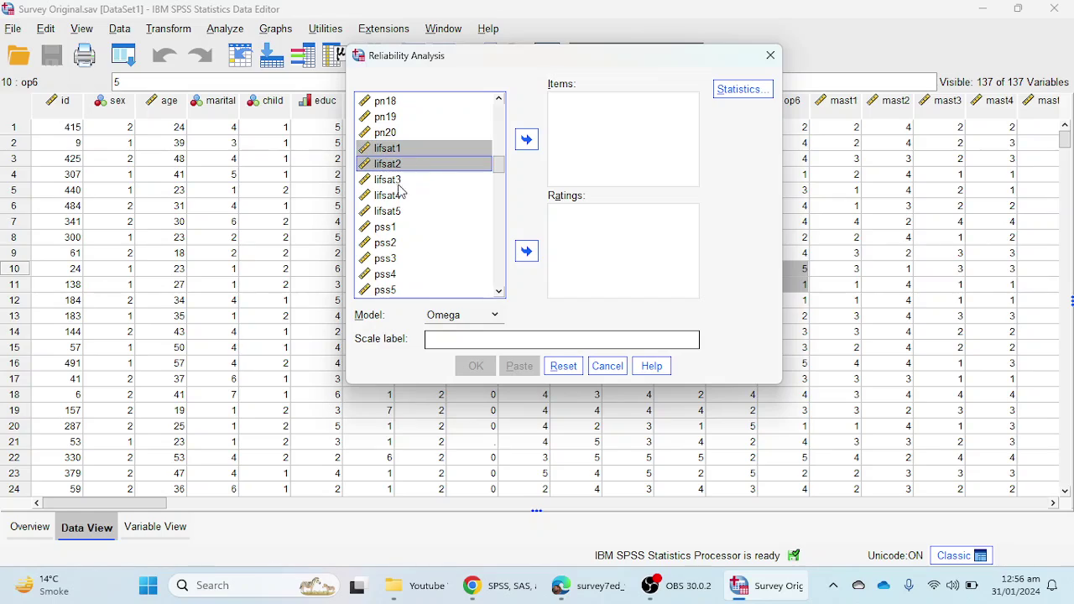
ctrl+click(397, 180)
ctrl+click(403, 196)
ctrl+click(399, 215)
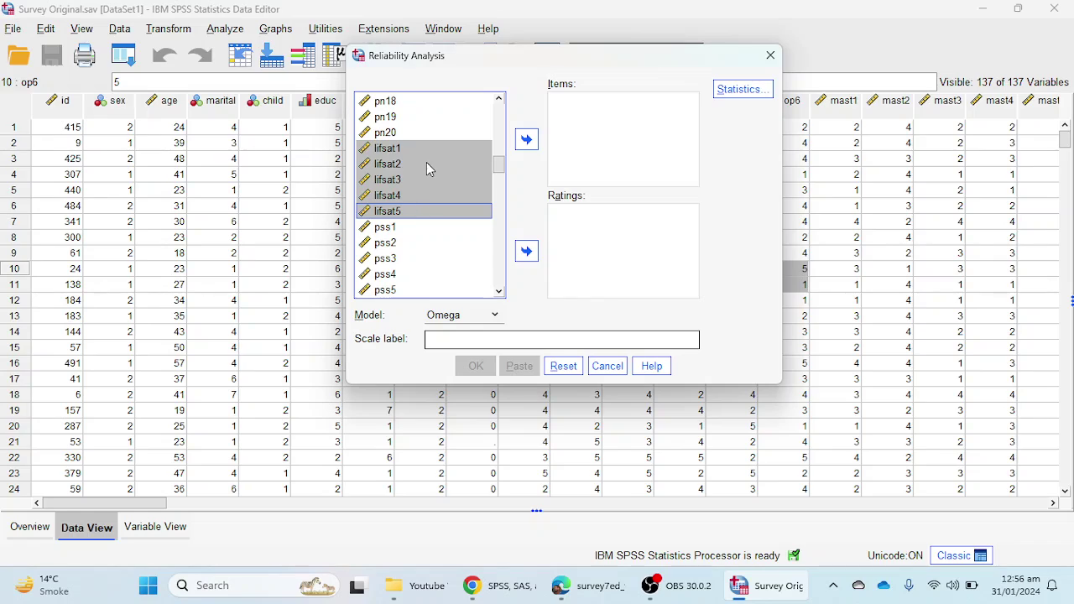
drag(405, 172, 587, 124)
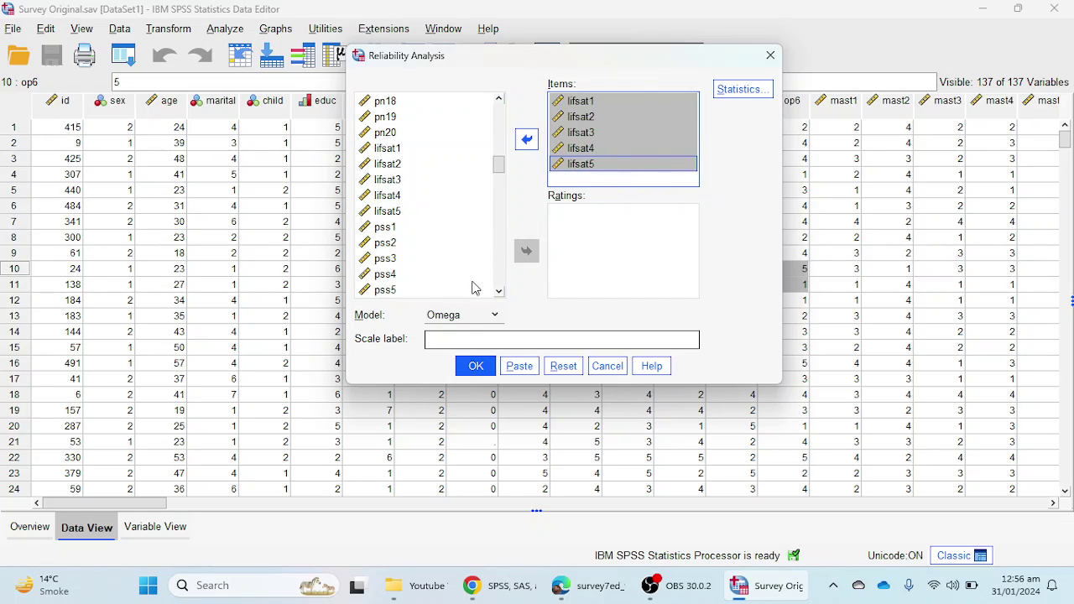
Keep the Omega model and tick Scale if item deleted under Statistics.
click(471, 318)
click(451, 348)
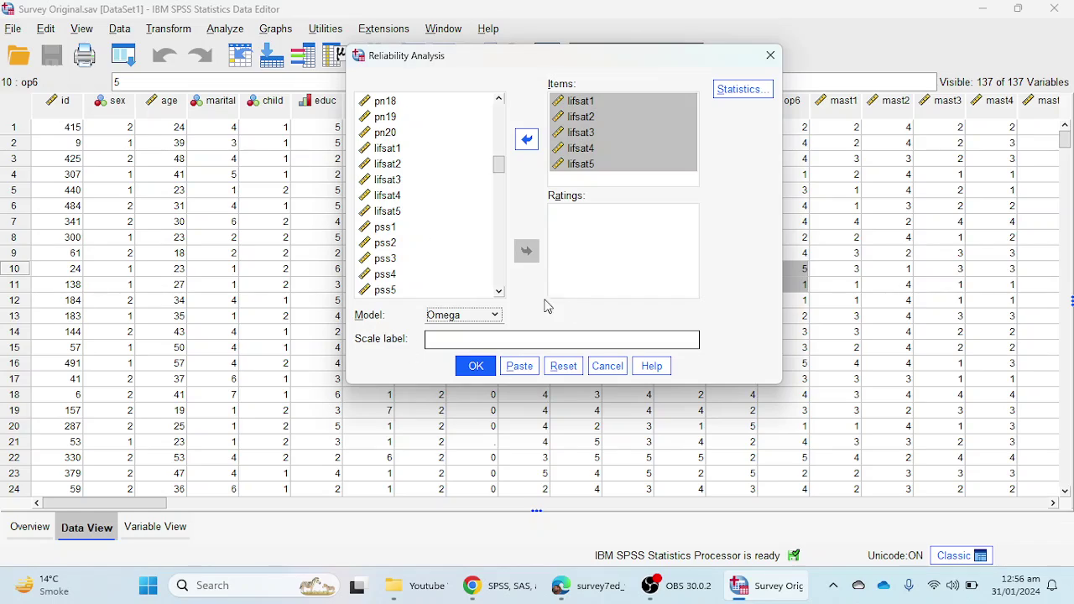
click(745, 92)
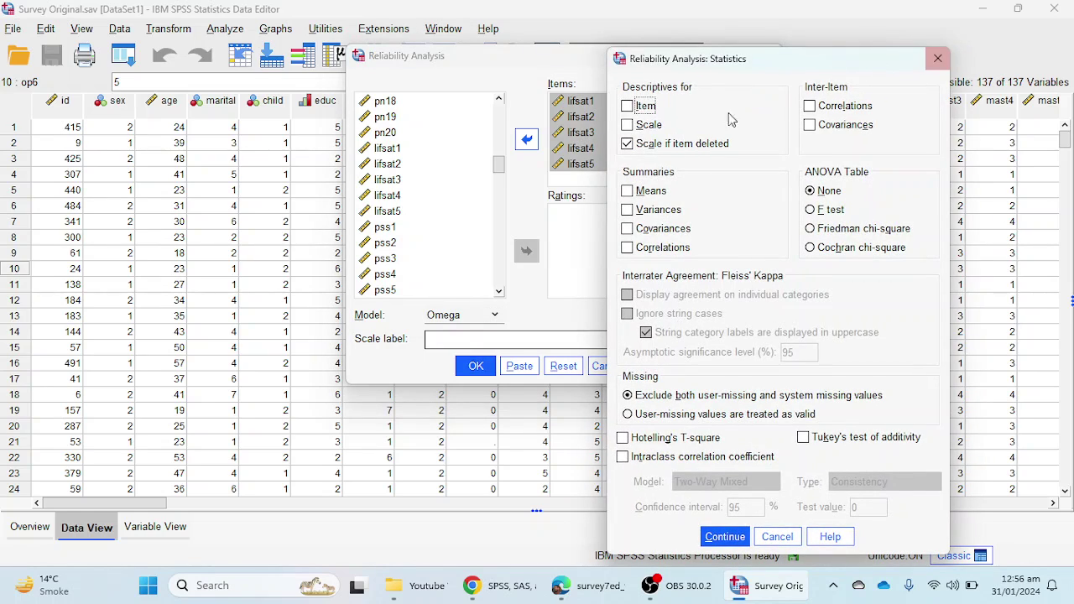
click(671, 143)
click(937, 58)
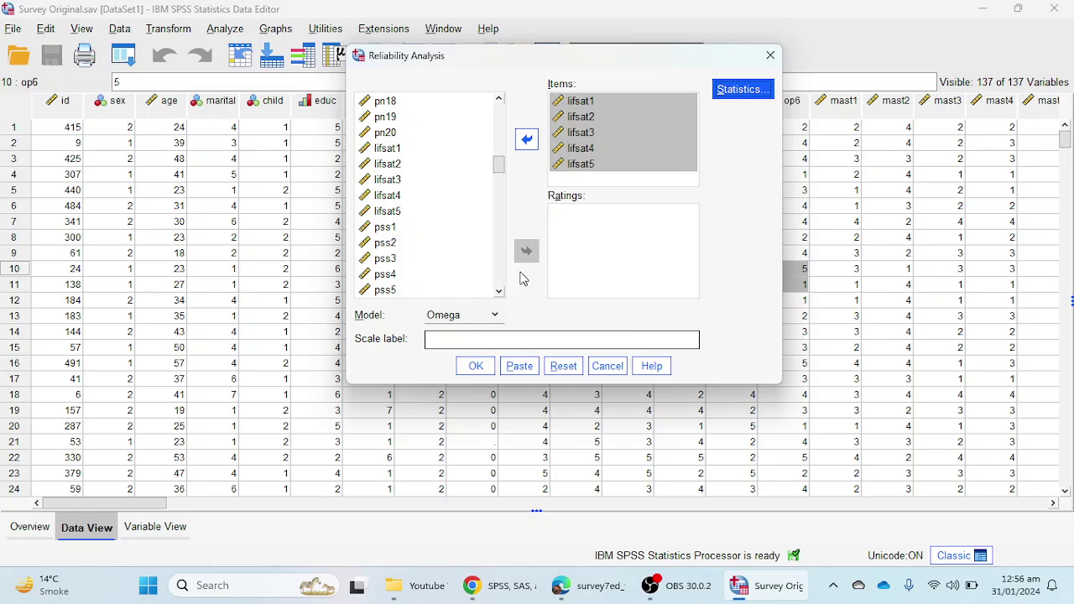
Run the analysis and review the Omega .888 output and Item-Total Statistics table.
click(480, 372)
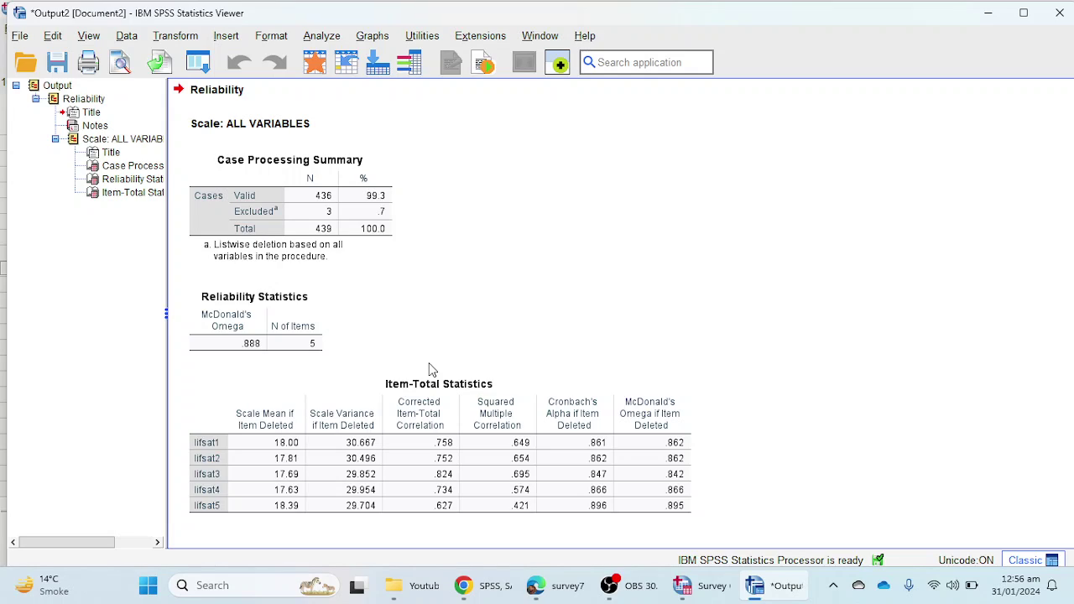
click(661, 401)
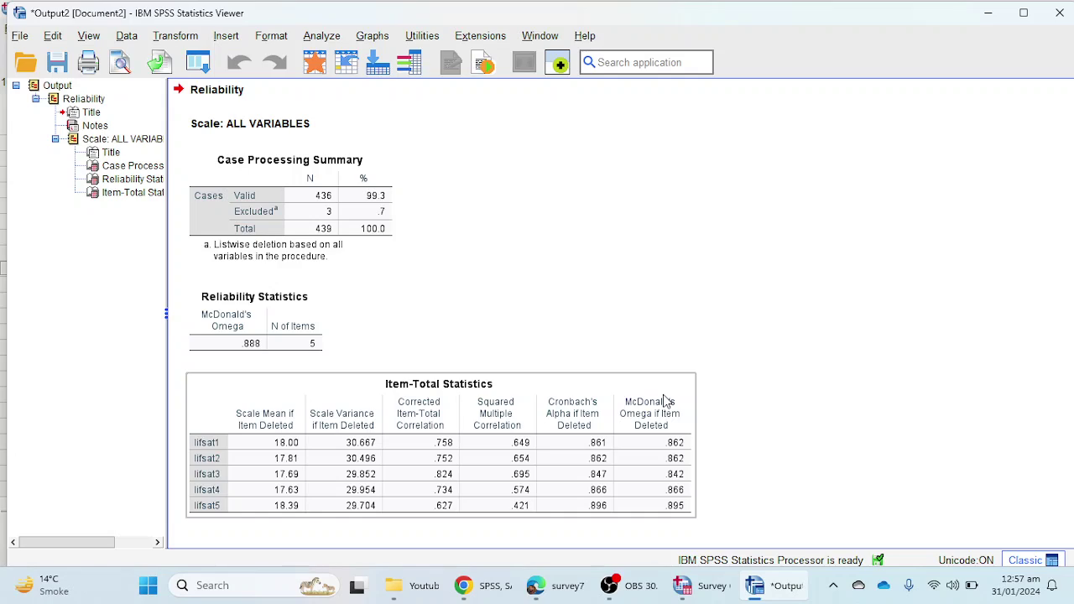
click(422, 352)
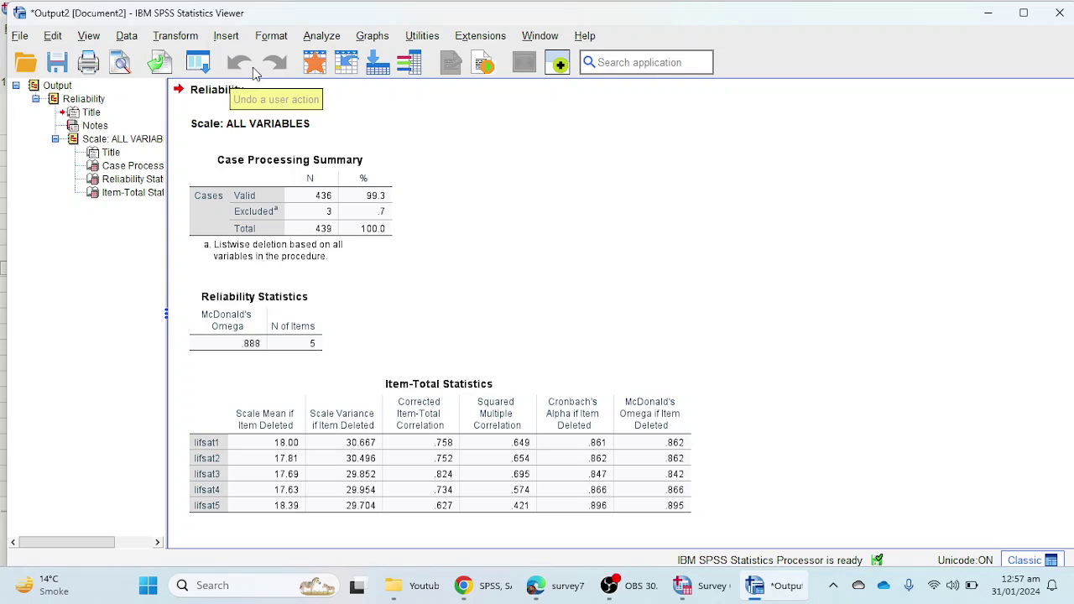
click(199, 69)
Reopen Reliability Analysis and remove lifsat1–lifsat5 from Items.
click(239, 91)
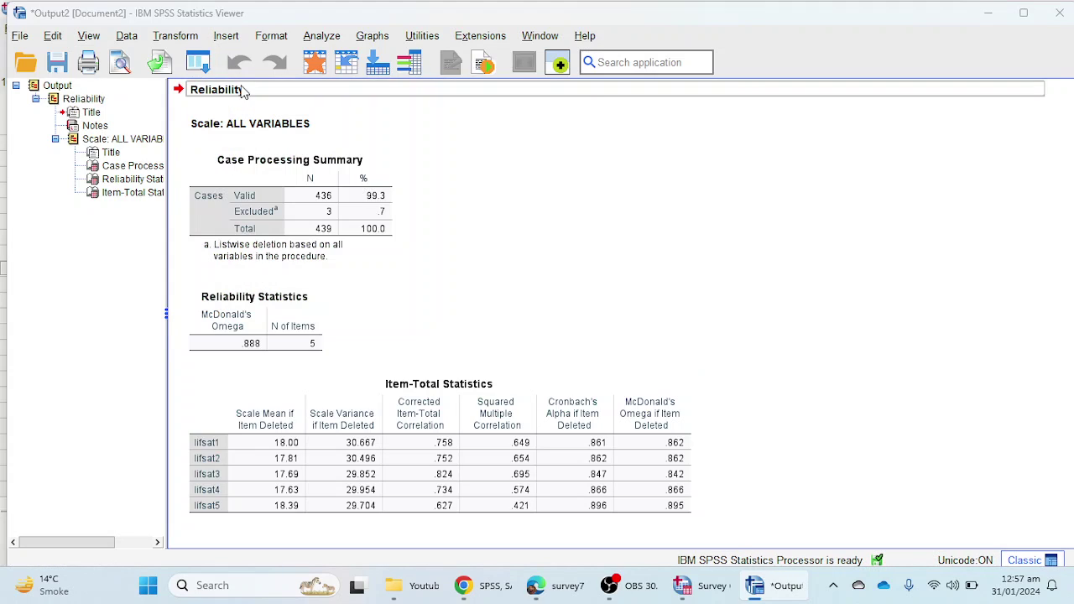
click(587, 101)
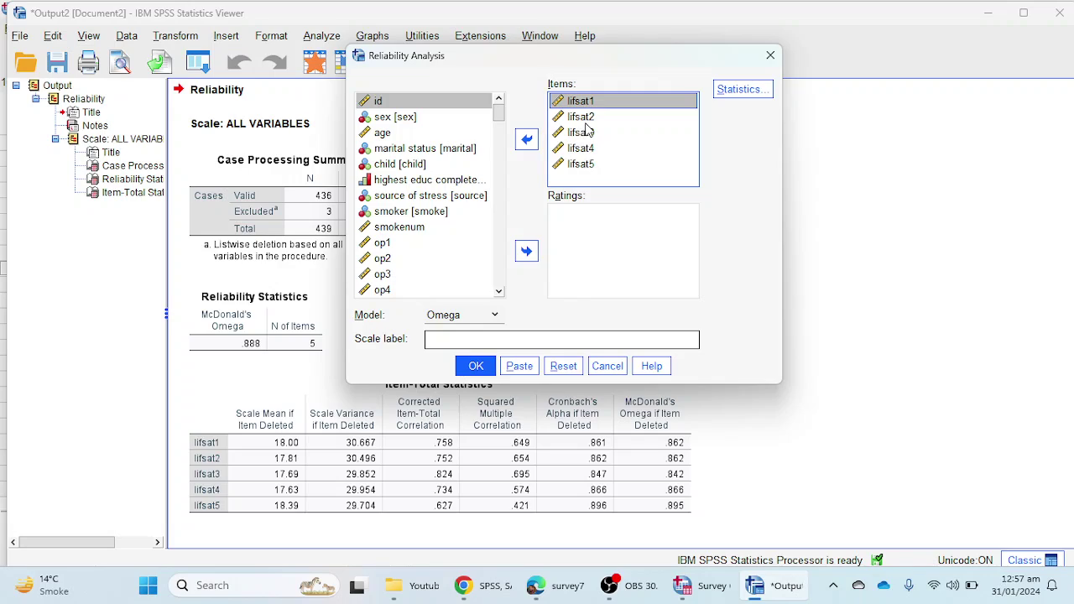
shift+click(583, 117)
shift+click(588, 135)
shift+click(589, 149)
shift+click(590, 165)
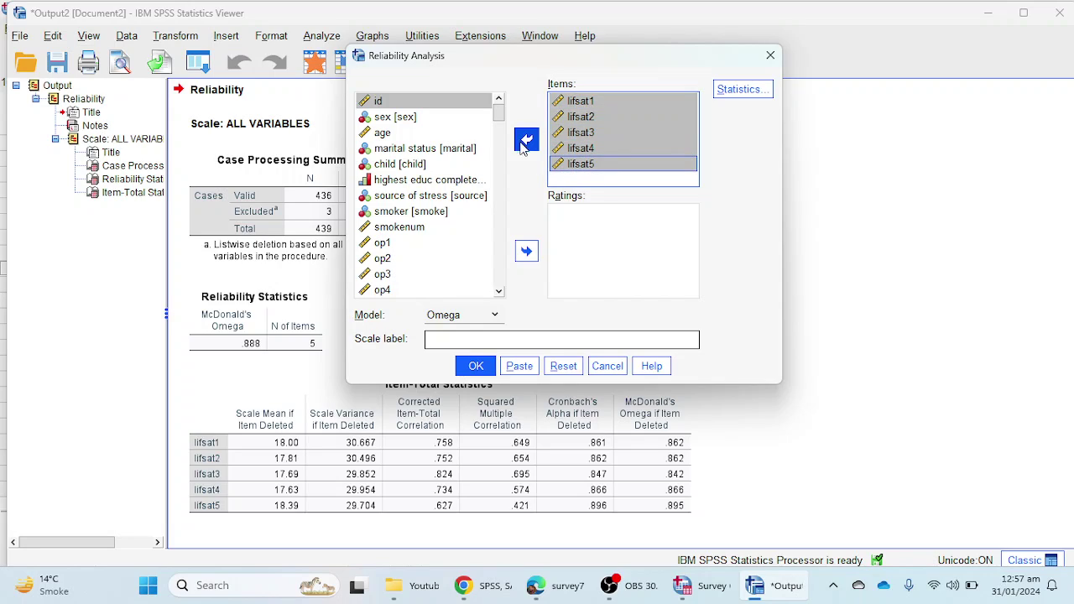
click(526, 140)
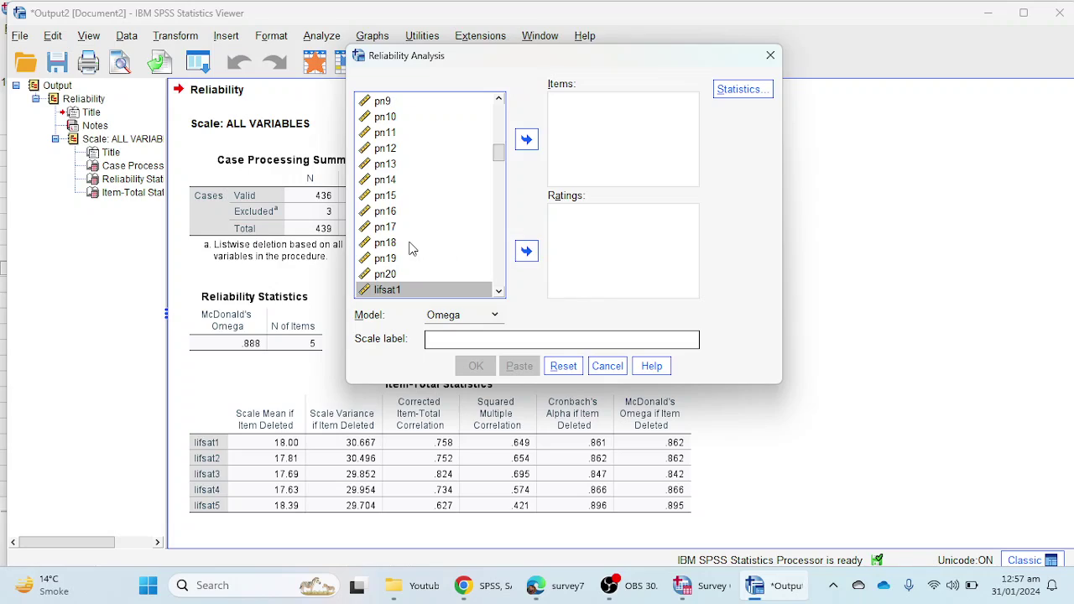
Add the optimism items op1–op6 to the Items list.
scroll(416, 239, down, 2)
scroll(486, 217, up, 10)
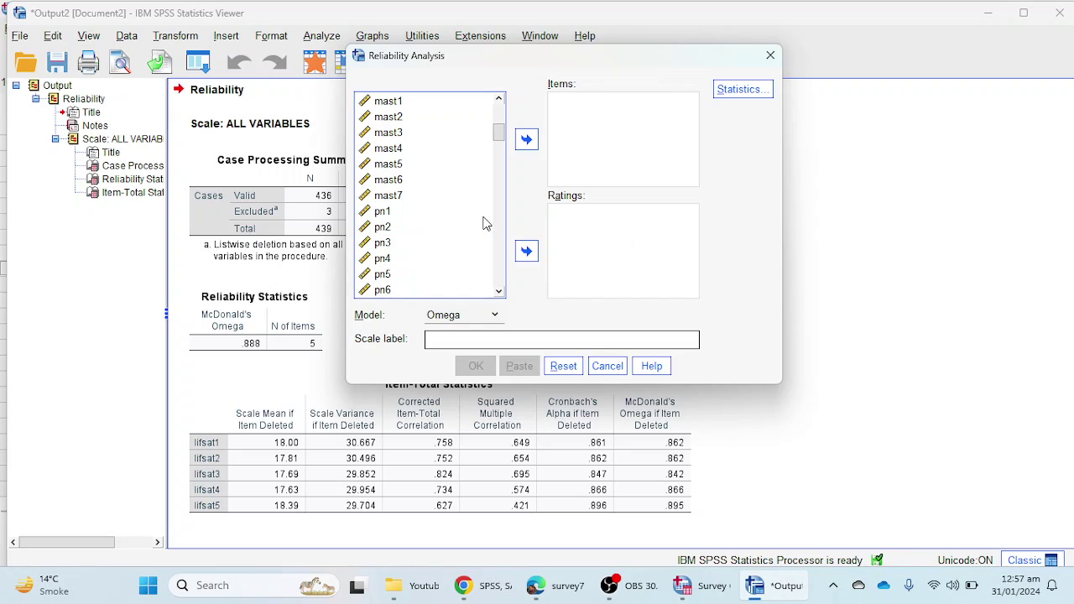
scroll(486, 223, down, 1)
scroll(427, 221, down, 1)
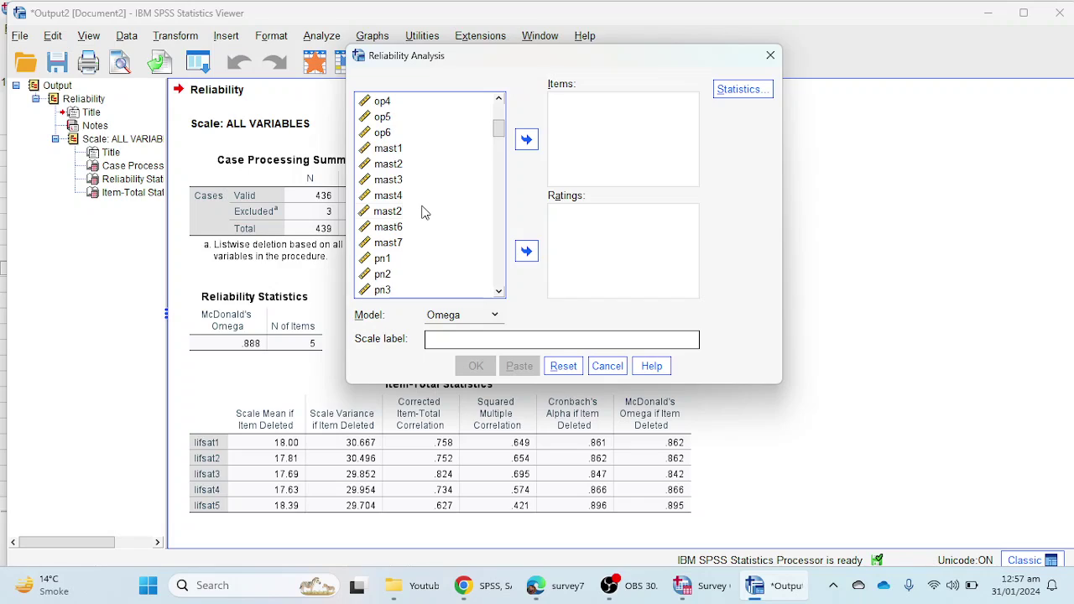
scroll(408, 157, up, 2)
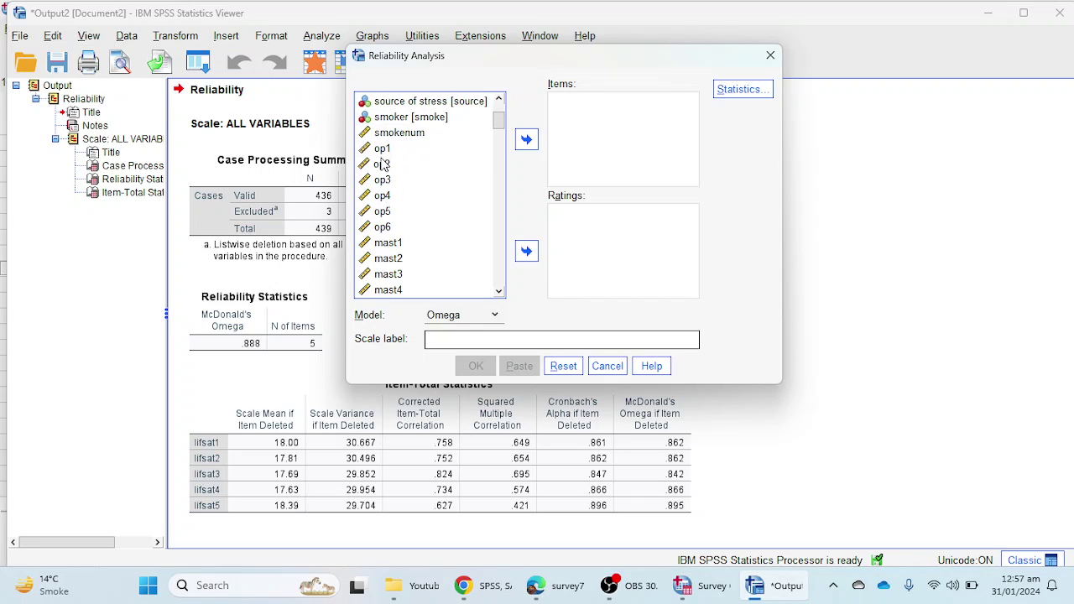
drag(386, 150, 387, 228)
click(526, 140)
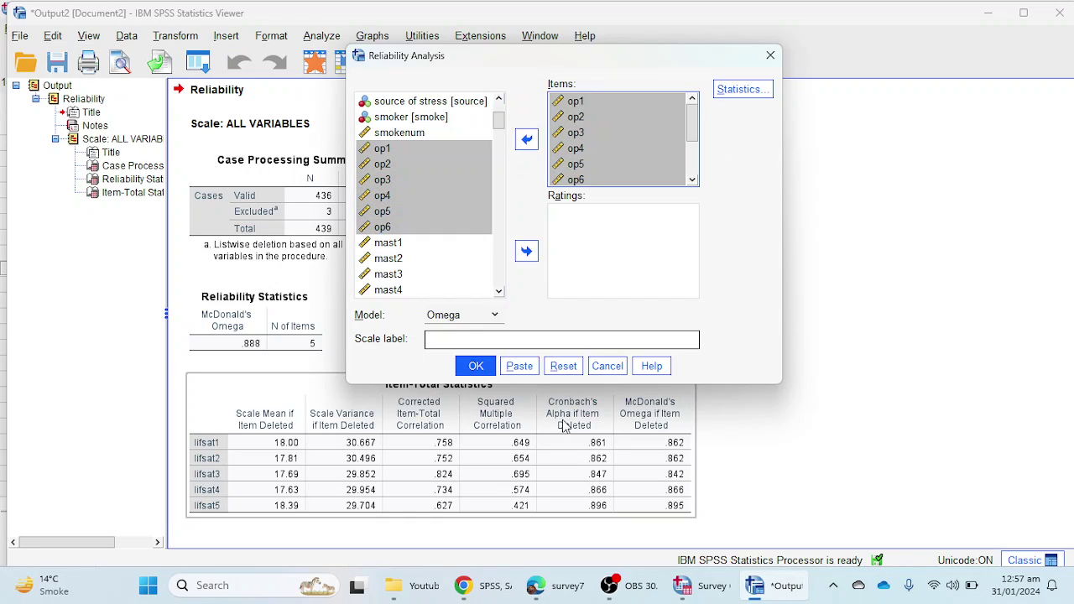
click(556, 588)
View Scale A's six optimism statements on page 2, then return to the SPSS data.
scroll(576, 287, up, 10)
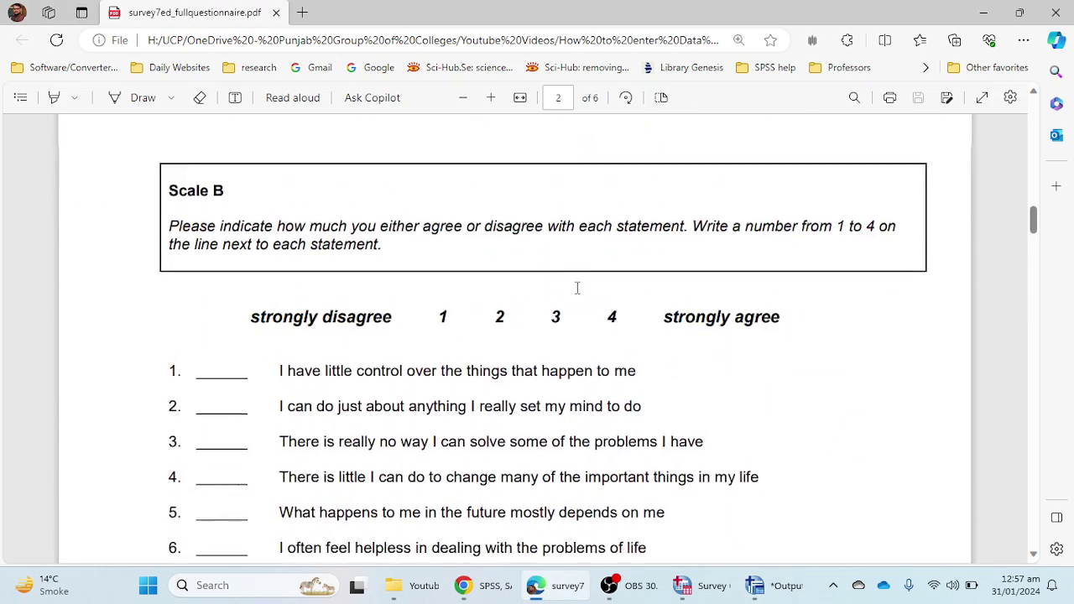
scroll(577, 287, up, 5)
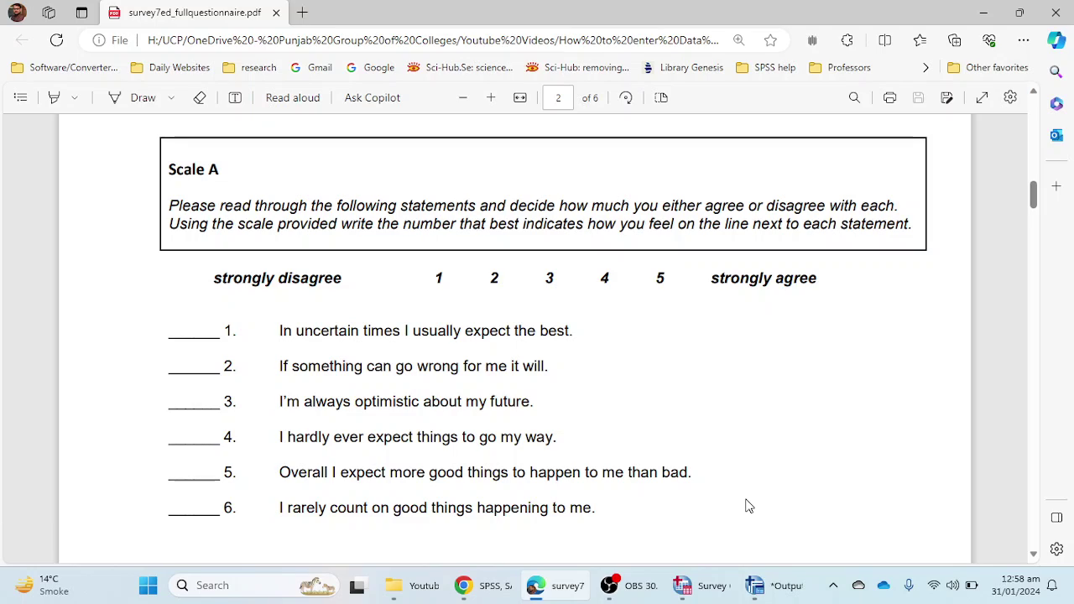
click(701, 585)
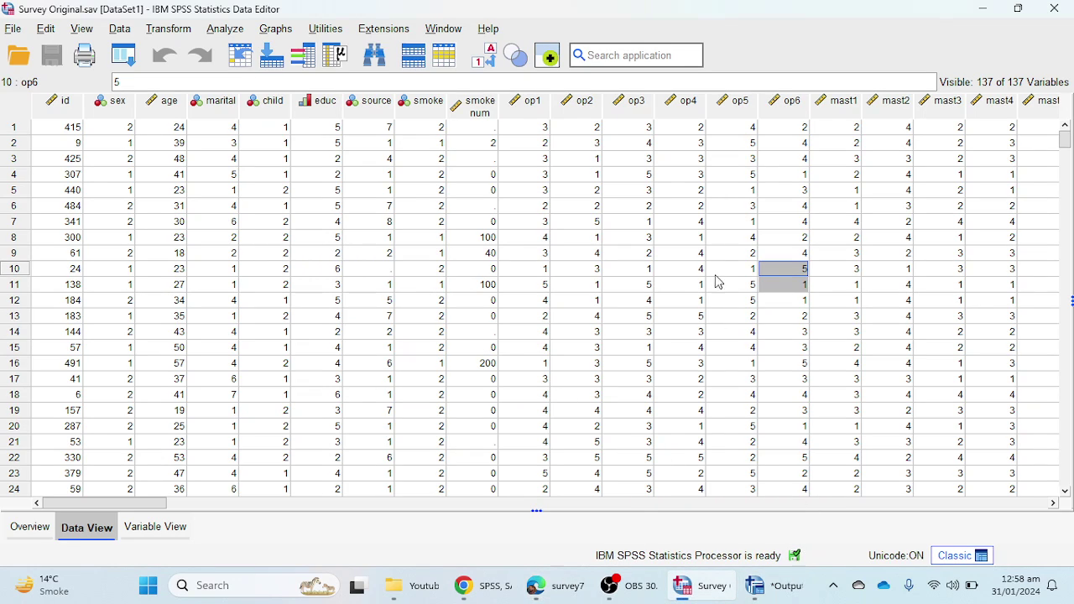
Reopen Analyze > Scale > Reliability Analysis, showing op1–op6 in Items.
click(237, 35)
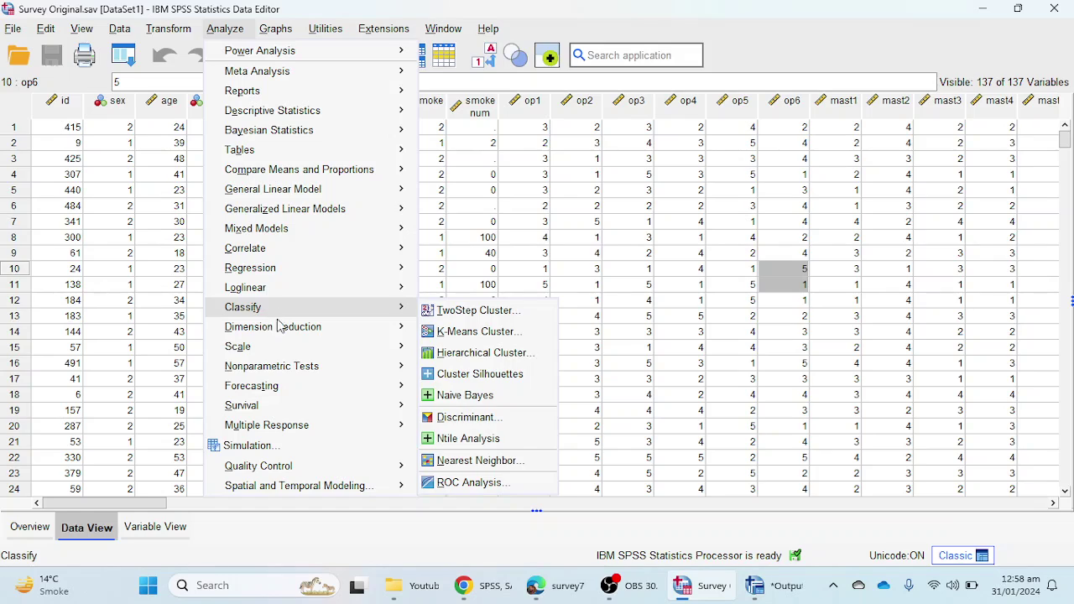
mouse_move(394, 366)
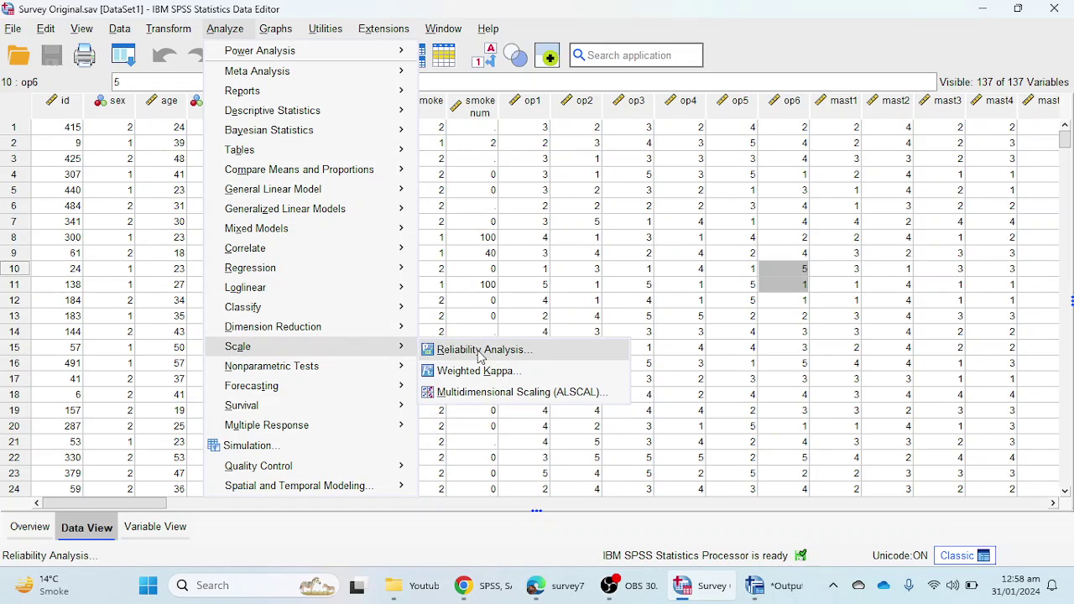
click(479, 351)
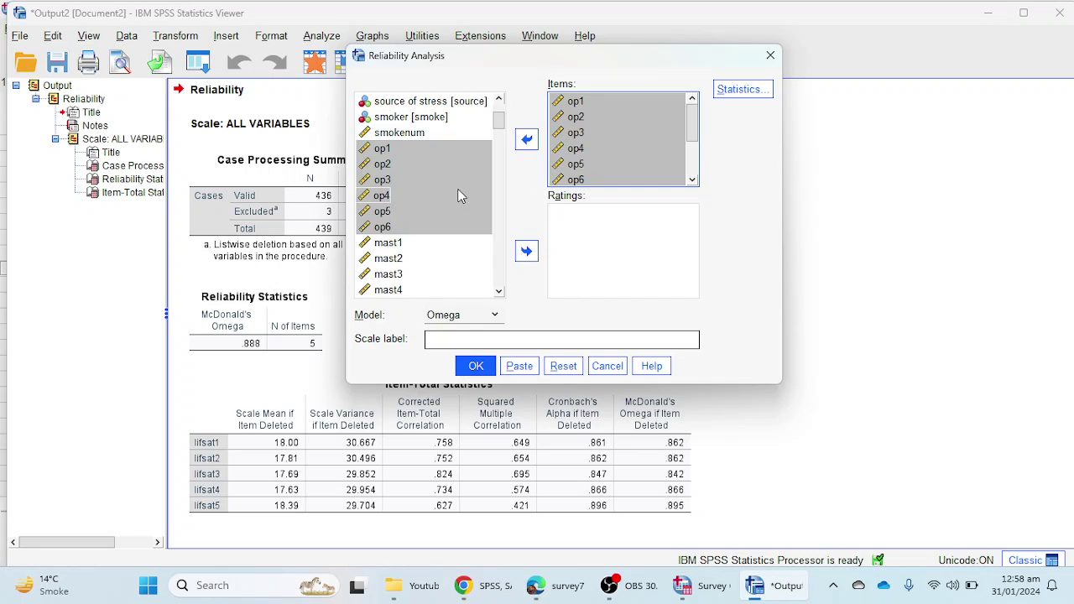
Keep Omega, confirm Statistics, and run it, giving McDonald's Omega 1.286 for 11 items.
scroll(461, 191, down, 1)
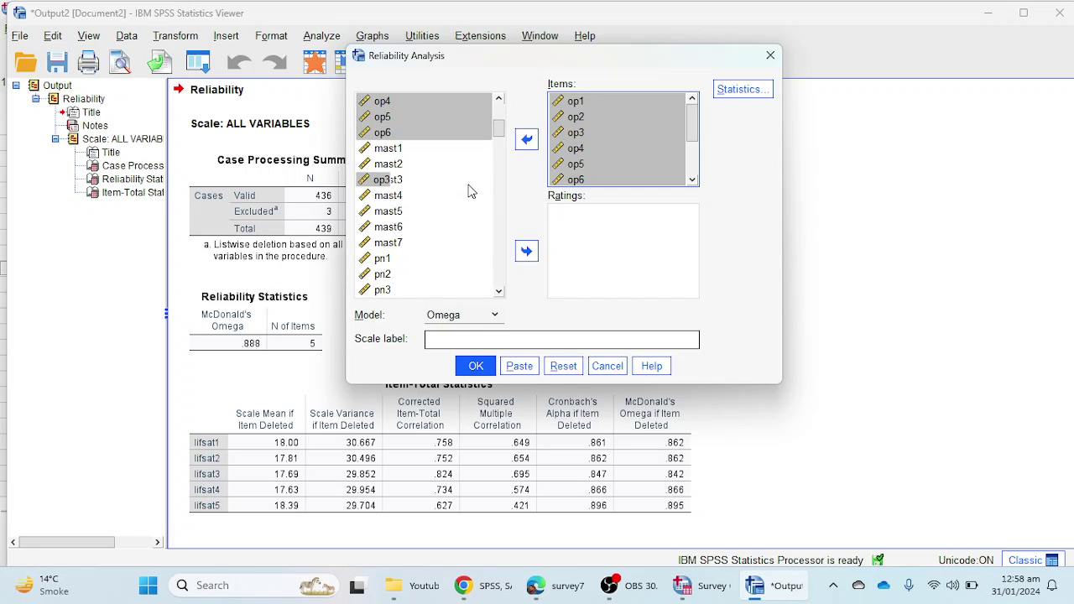
click(405, 154)
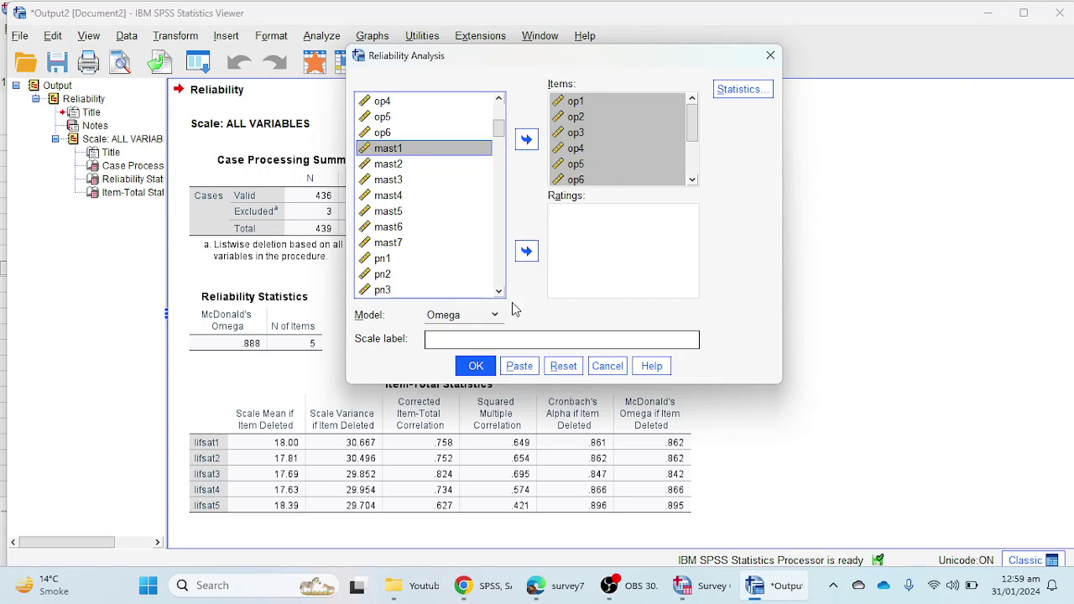
click(470, 323)
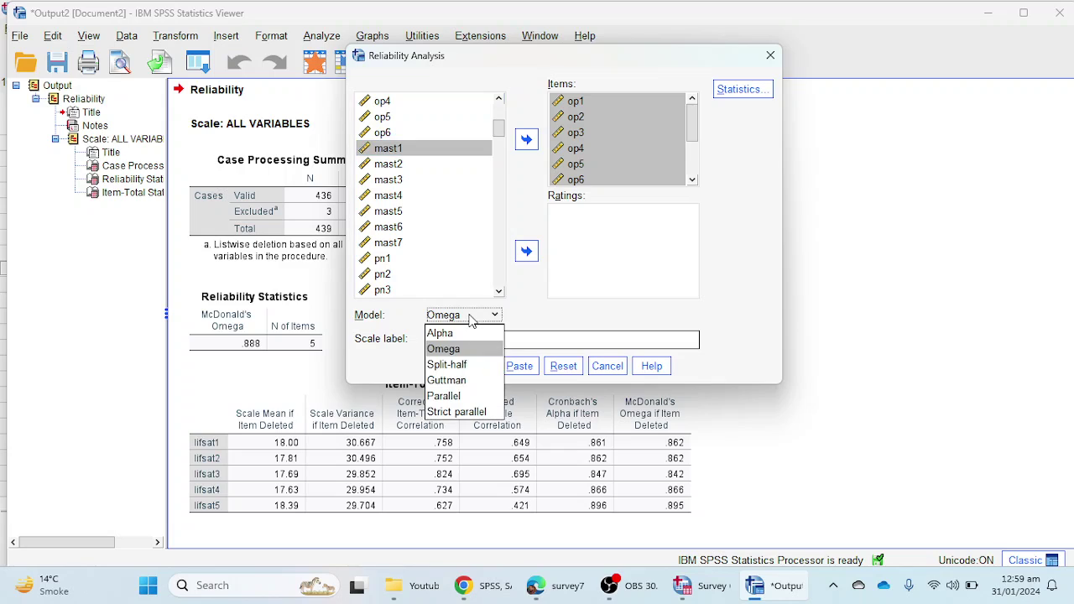
click(472, 322)
click(727, 94)
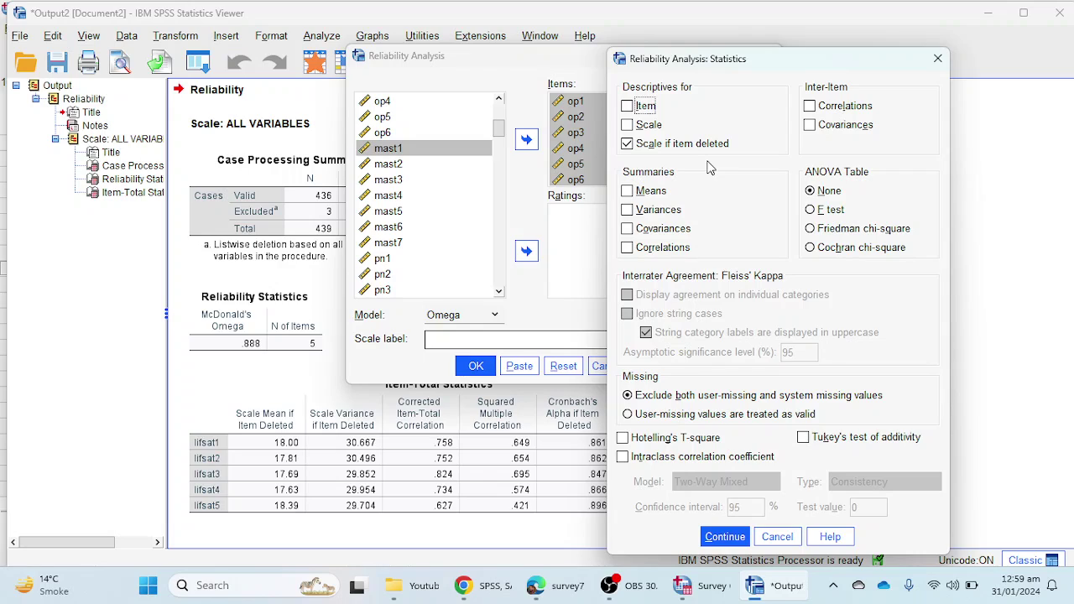
click(725, 536)
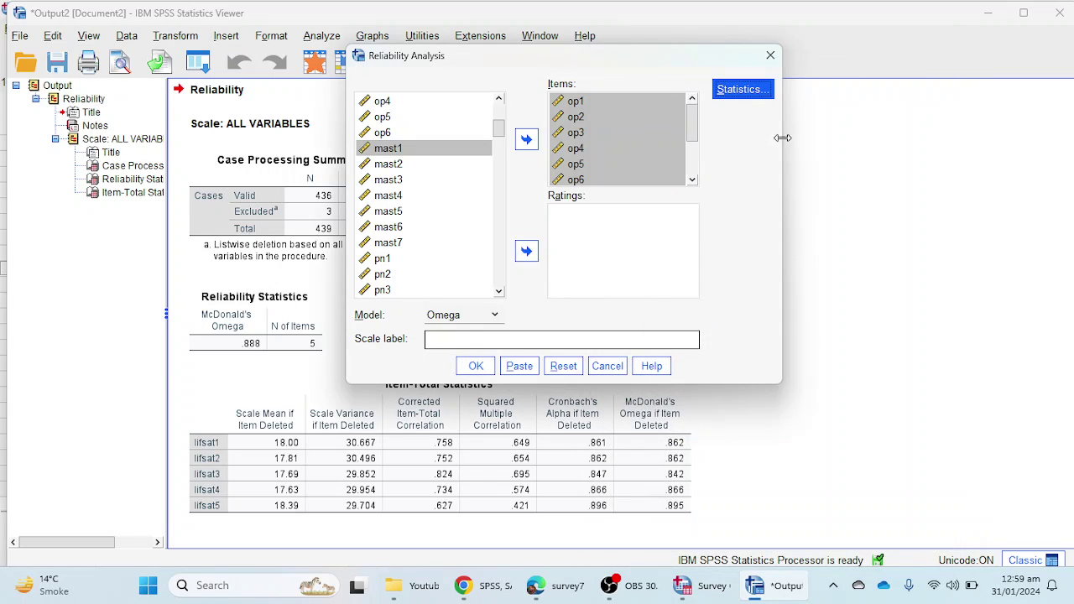
click(476, 366)
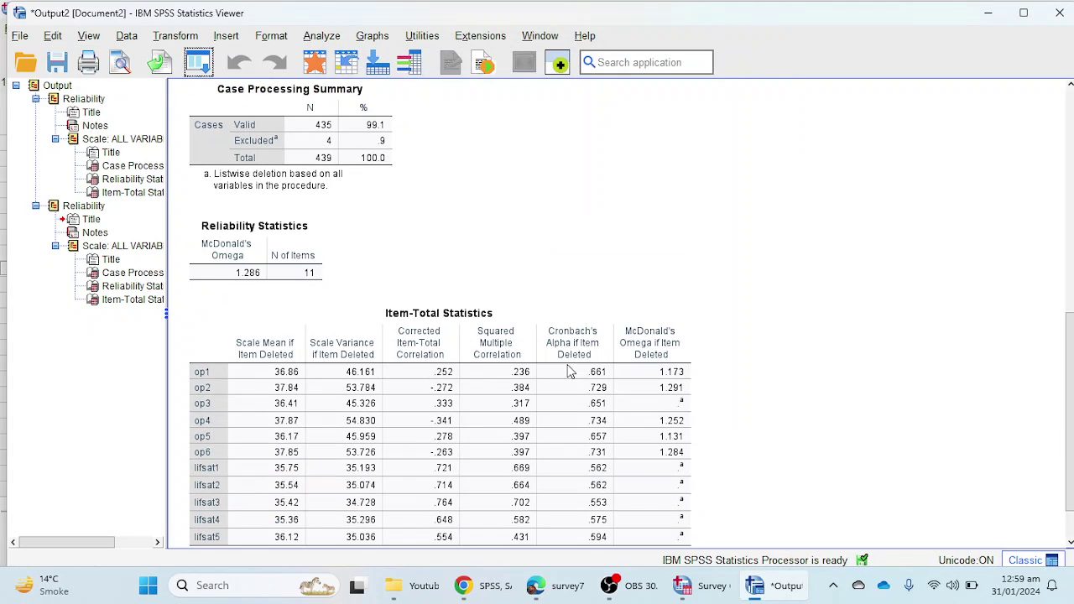
Inspect the Reliability Statistics, Case Processing Summary and Item-Total Statistics tables.
click(247, 205)
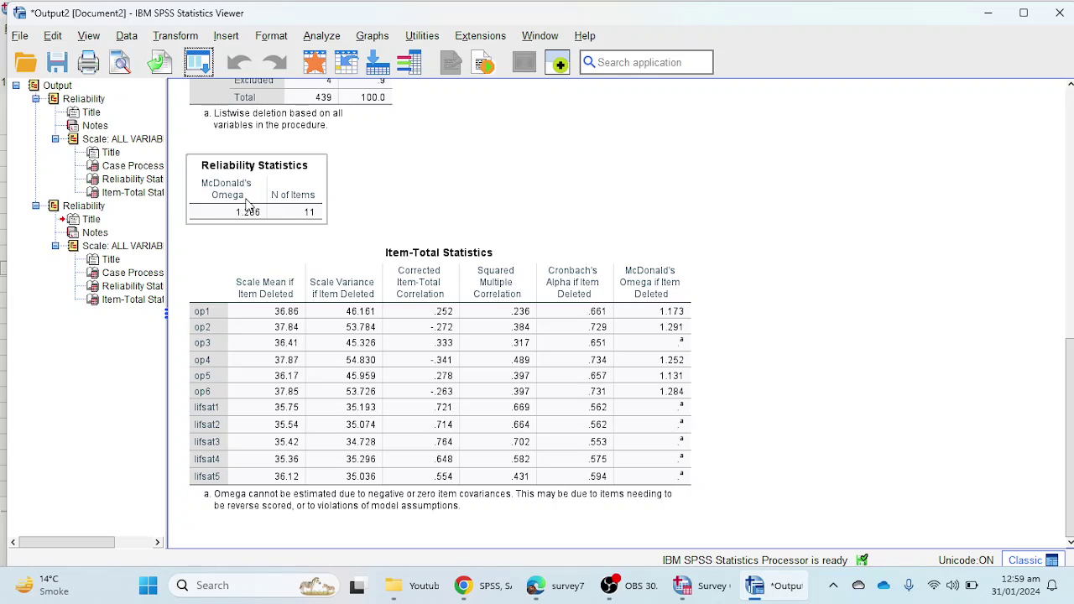
click(225, 249)
click(246, 218)
click(344, 103)
click(342, 284)
Recall Reliability Analysis, remove lifsat1–lifsat5 from Items, and rerun on op1–op6.
click(198, 62)
click(251, 92)
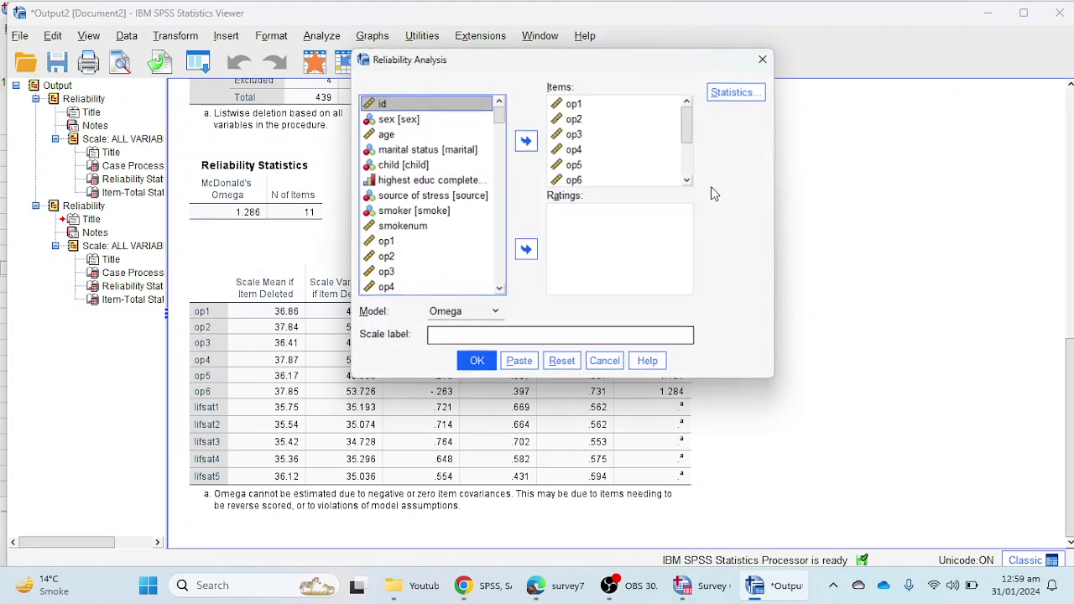
scroll(587, 147, down, 2)
drag(588, 115, 587, 180)
click(526, 139)
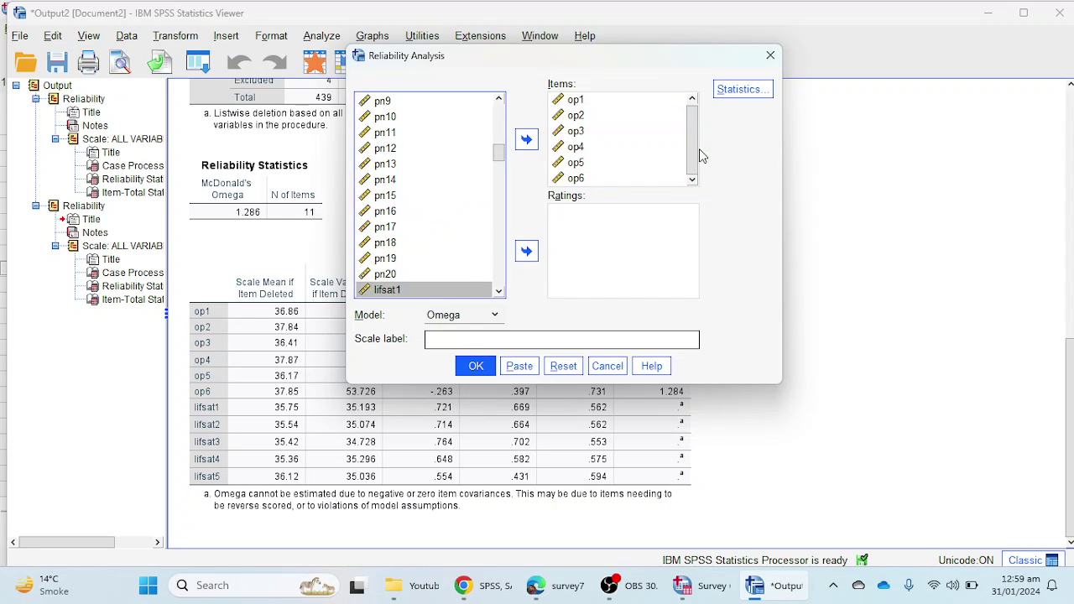
click(475, 368)
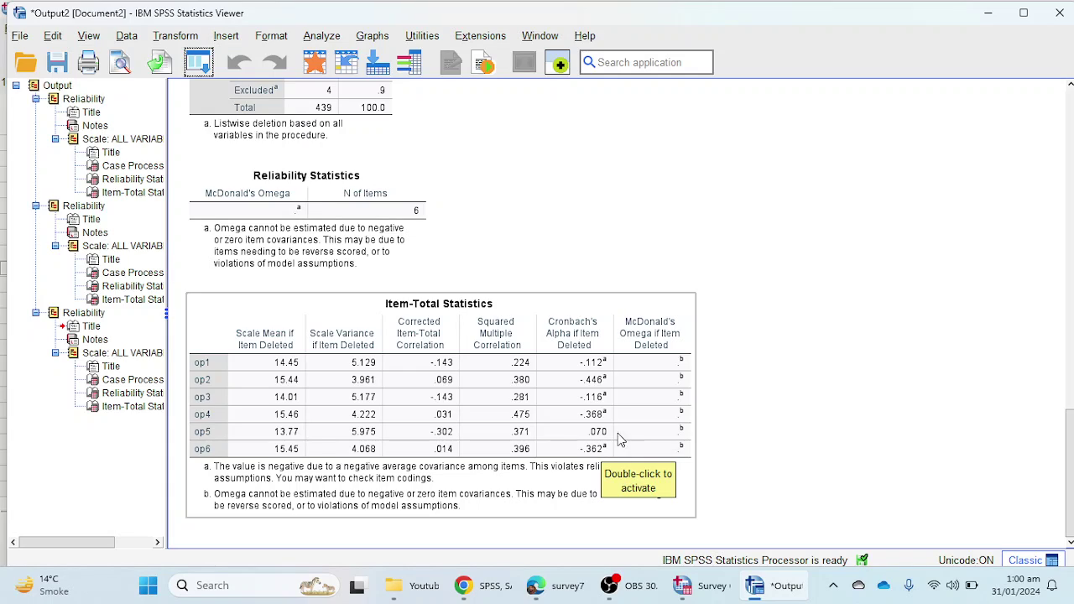
Rerun reliability with op5 removed, then review the Reliability and Item-Total Statistics tables.
click(198, 62)
click(230, 91)
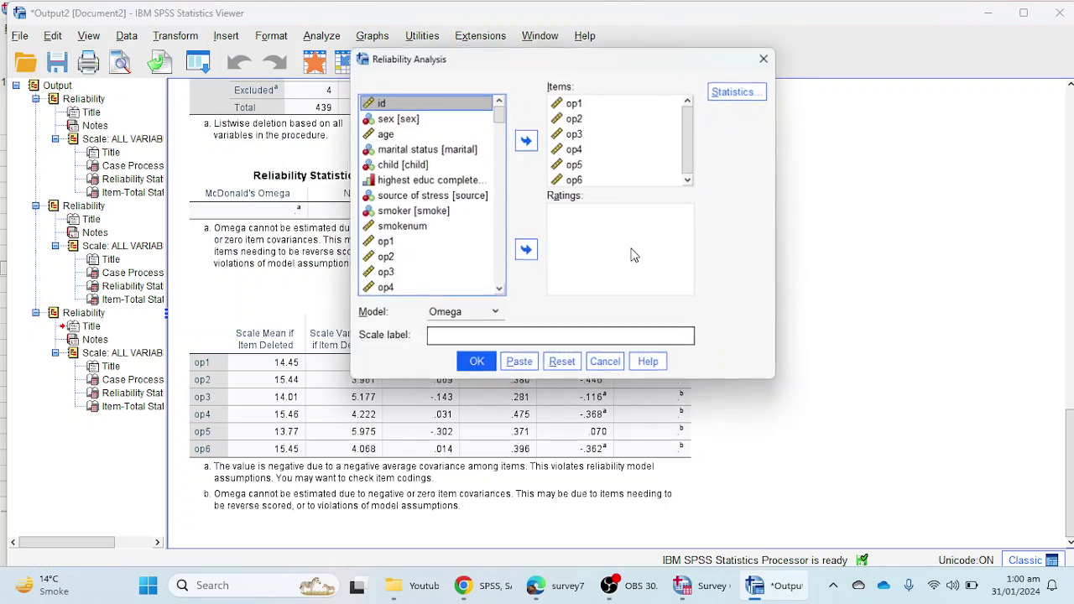
click(579, 164)
click(525, 140)
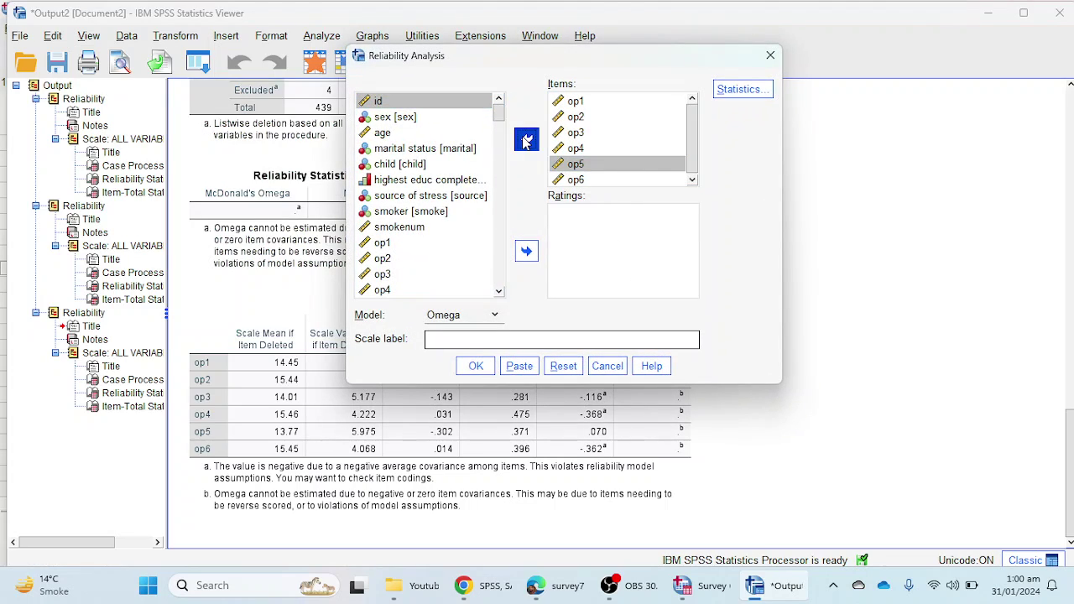
click(476, 365)
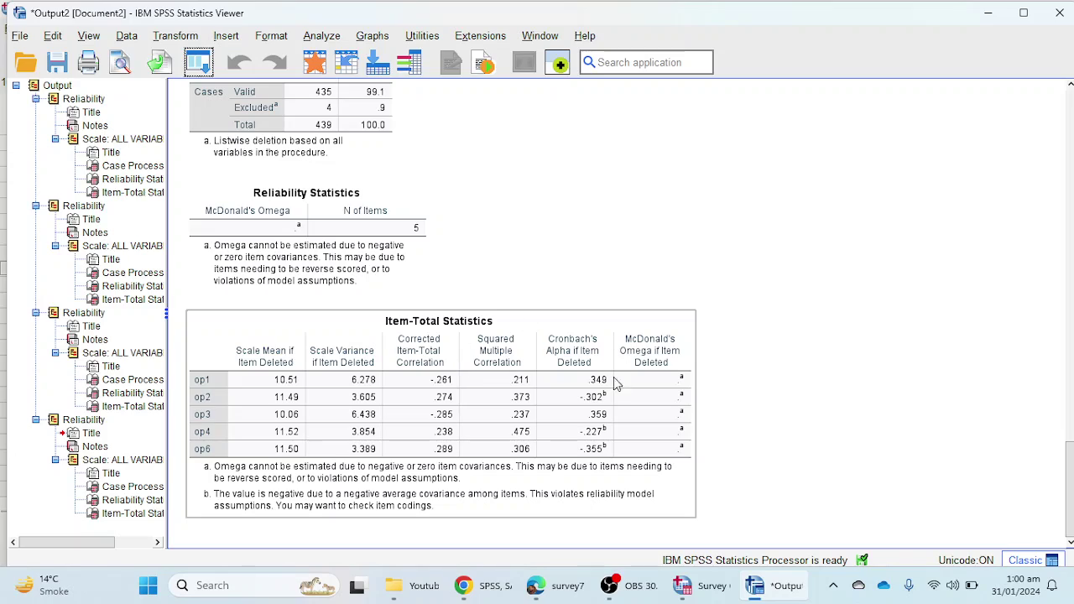
click(343, 222)
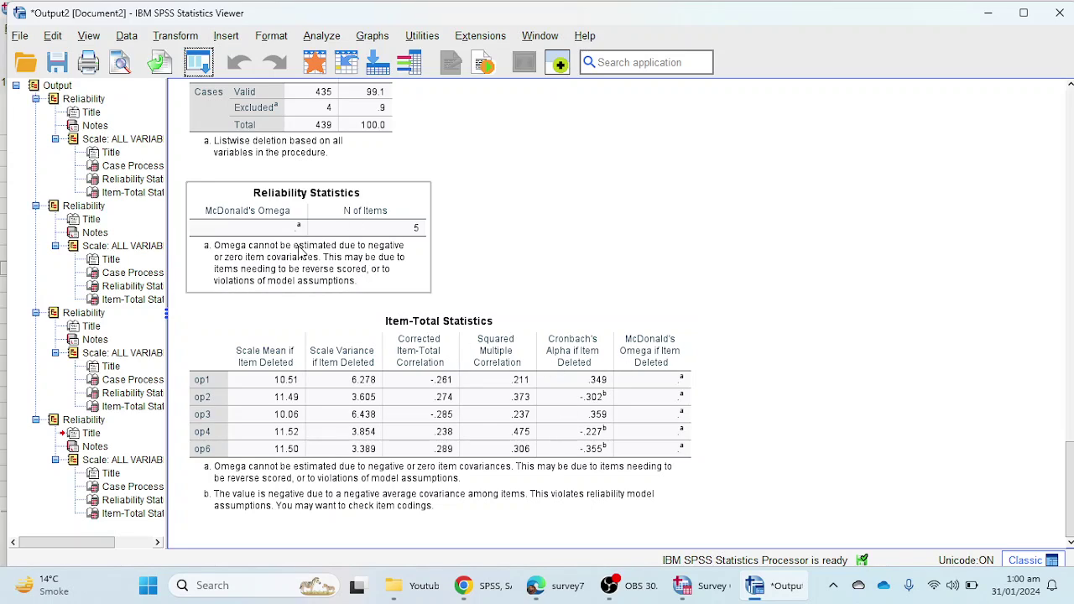
click(497, 318)
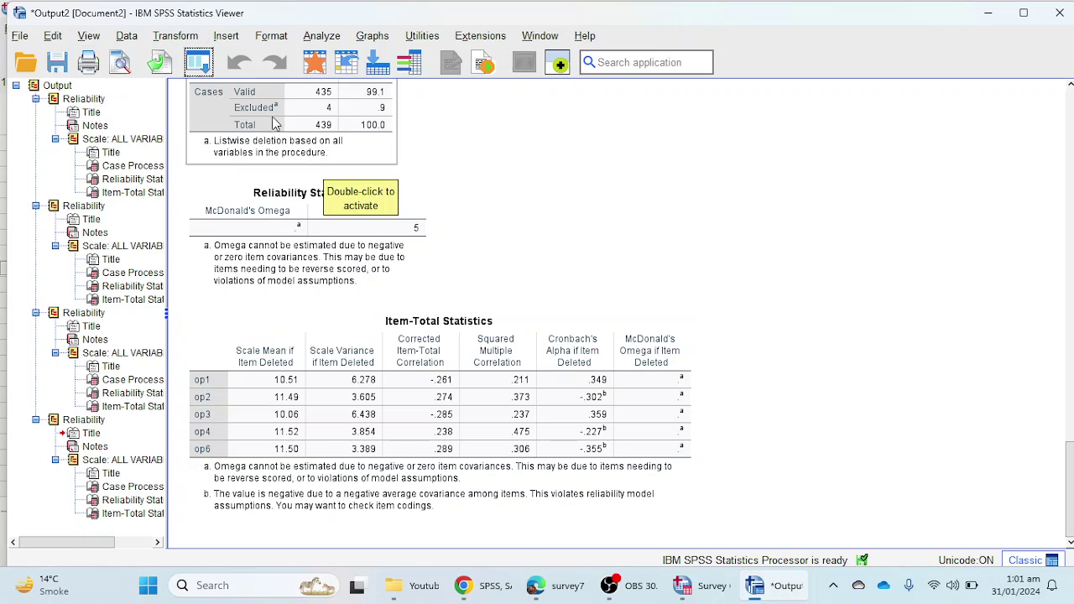
Rerun the reliability analysis with op3 removed from the items.
click(210, 72)
click(239, 91)
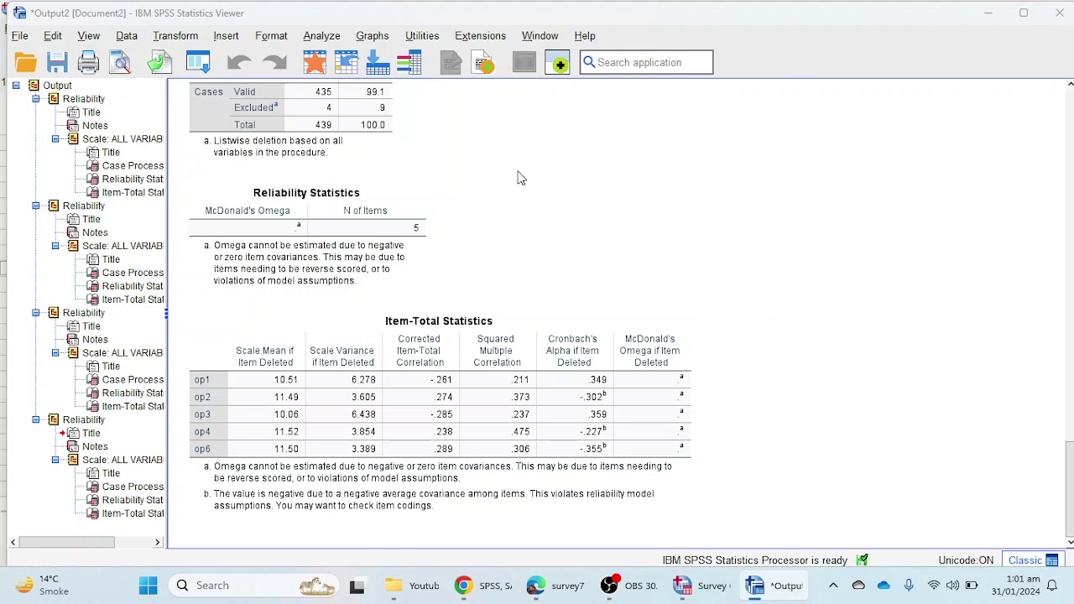
click(576, 132)
click(527, 140)
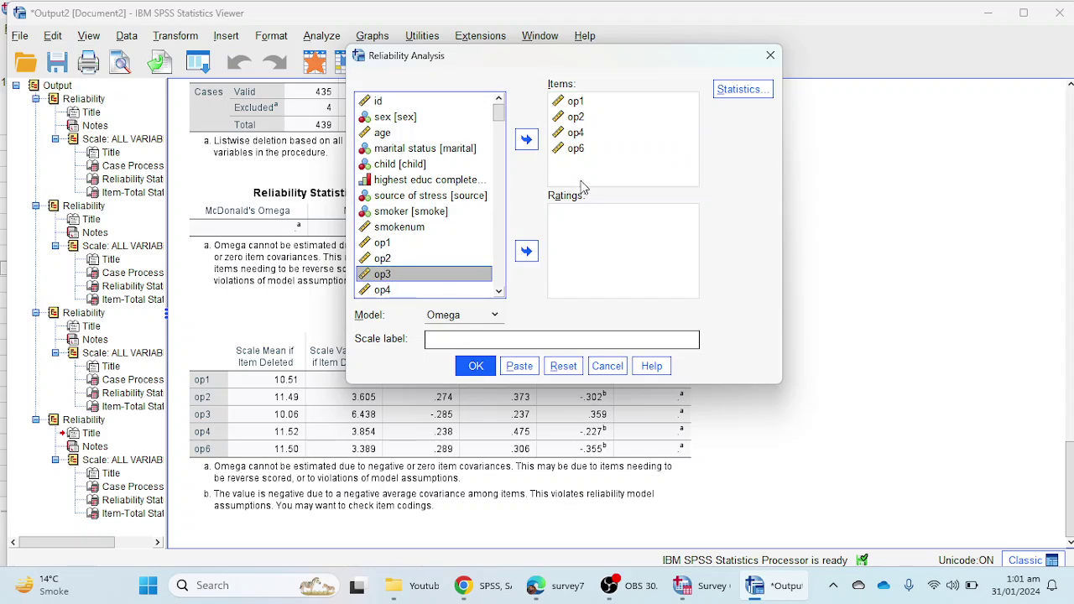
click(476, 366)
scroll(517, 337, down, 2)
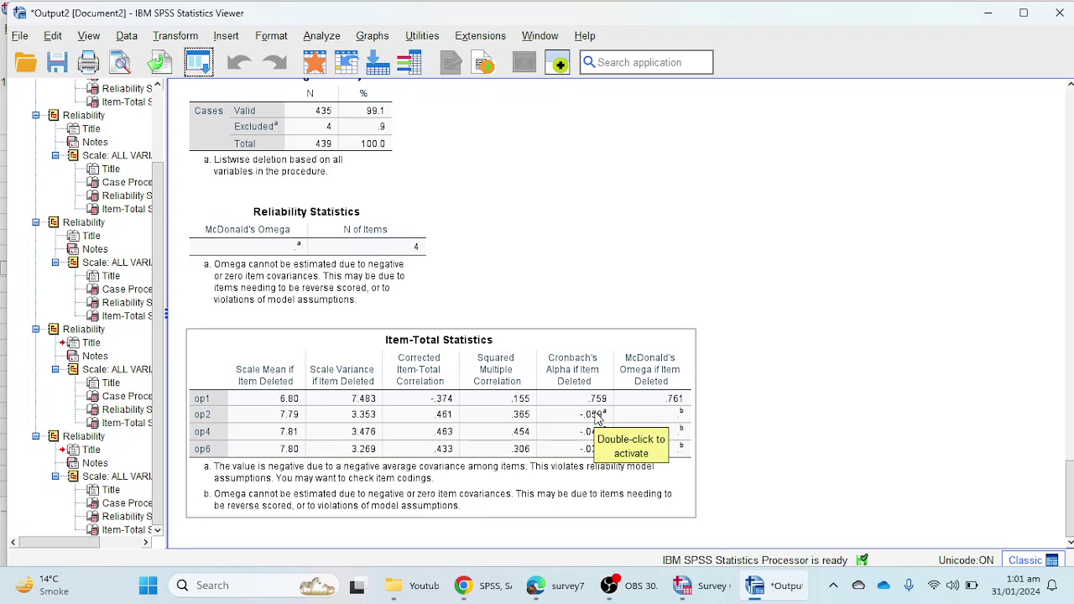
Remove op1 and rerun reliability on op2, op4 and op6, giving Omega .758.
click(212, 72)
click(283, 92)
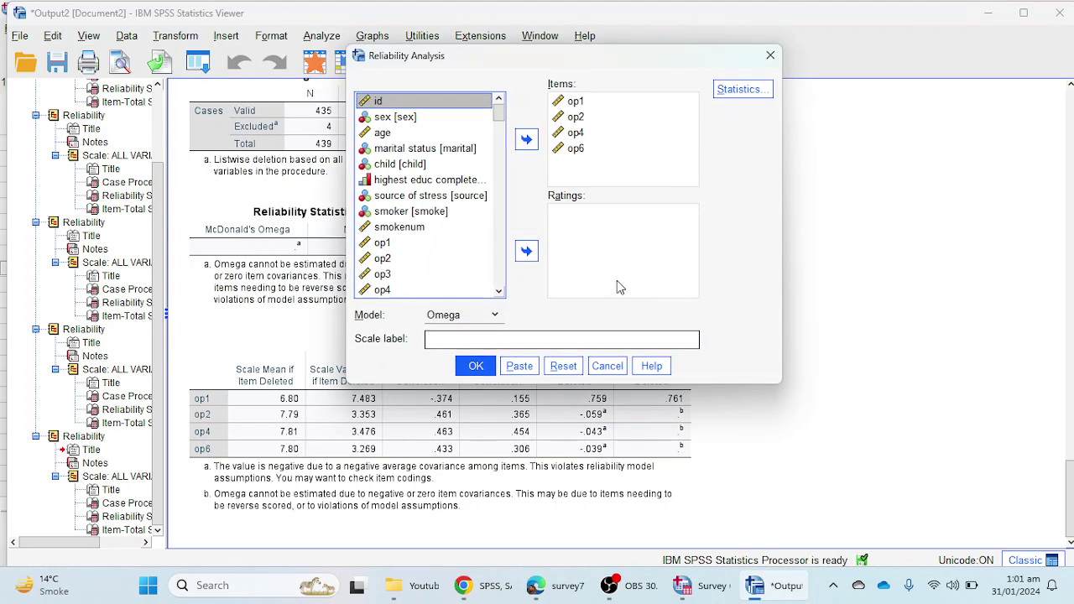
click(575, 100)
click(526, 139)
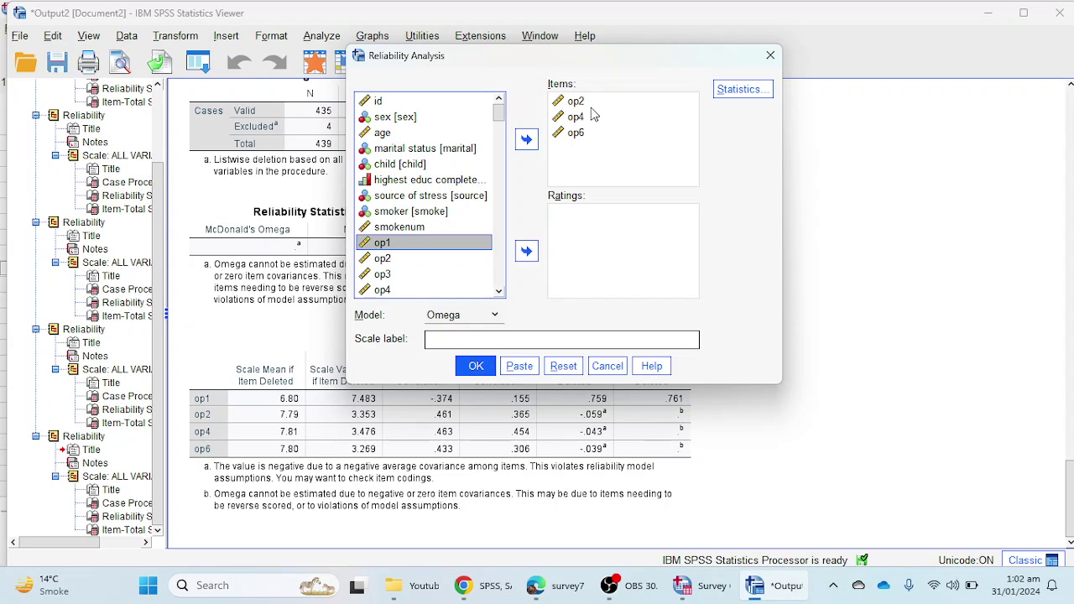
click(476, 366)
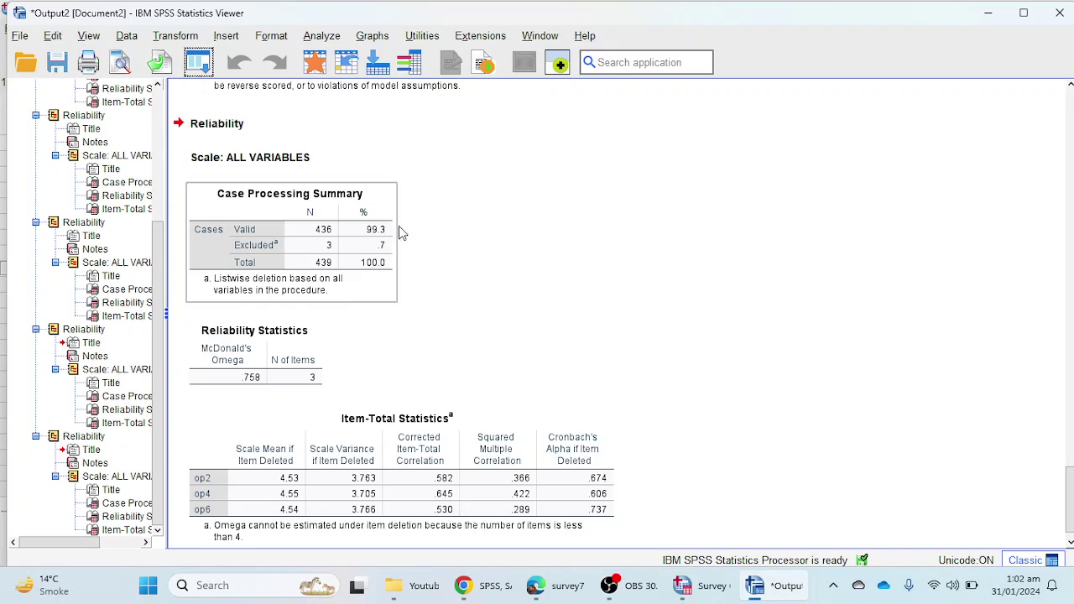
click(241, 405)
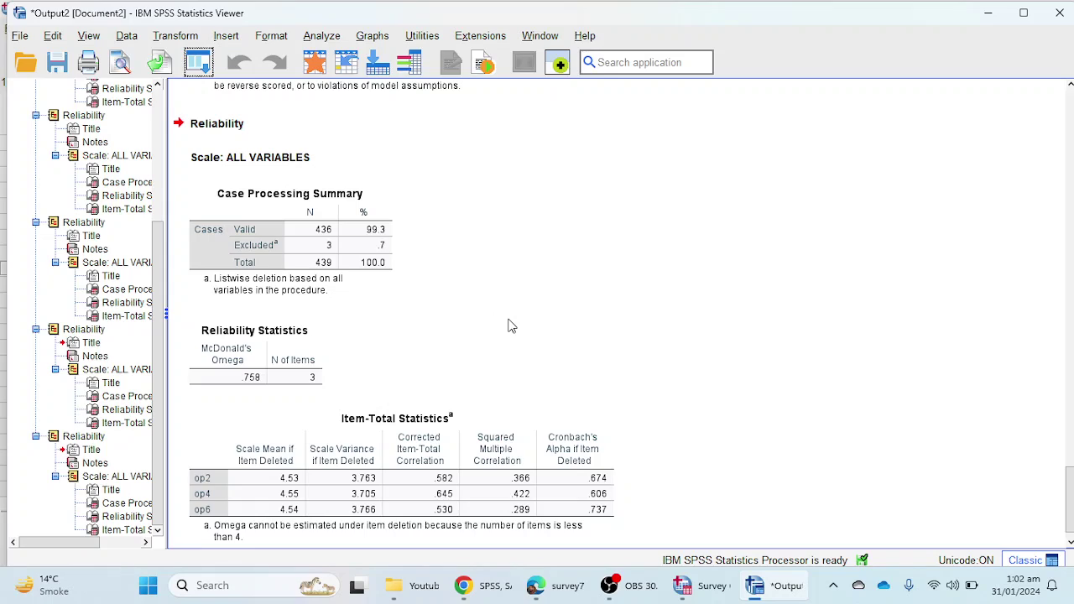
click(233, 439)
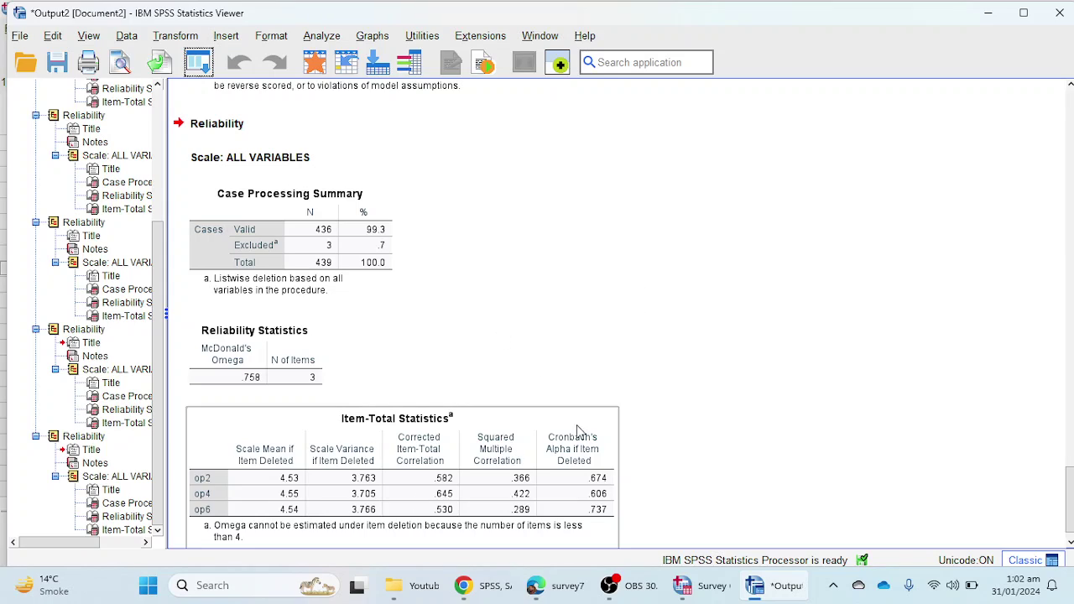
click(646, 402)
click(209, 97)
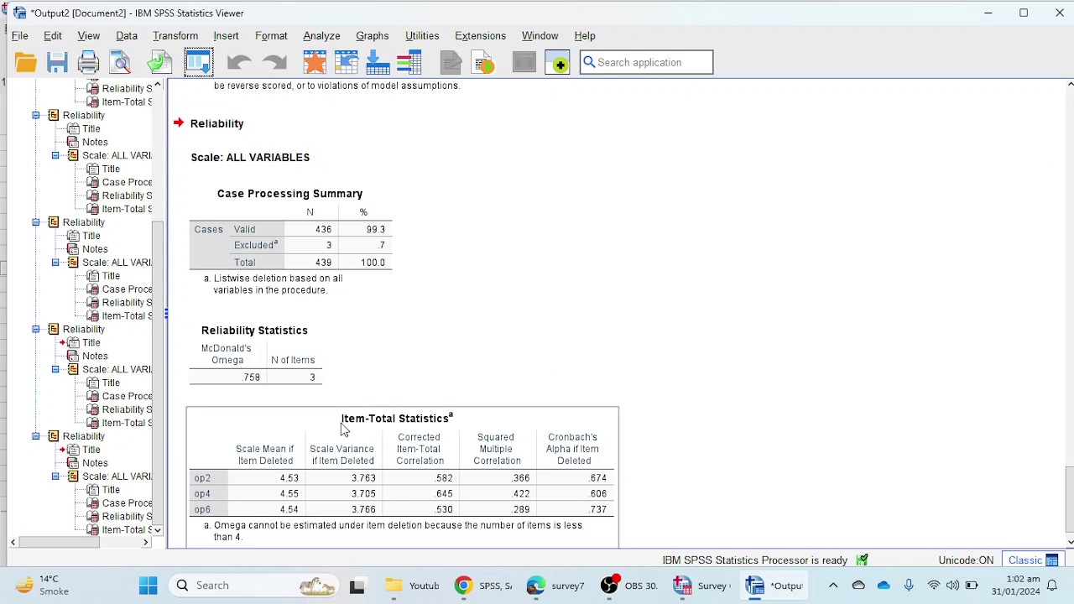